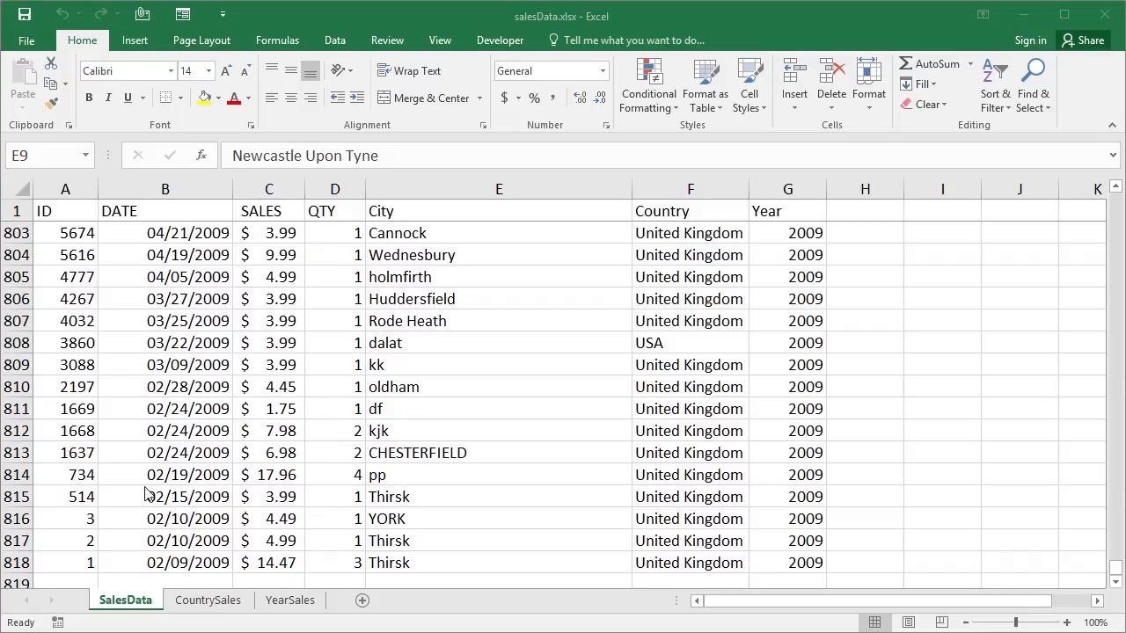
Step: Create a default column chart on its own chart sheet from the country and sales table on the CountrySales sheet
left_click(218, 601)
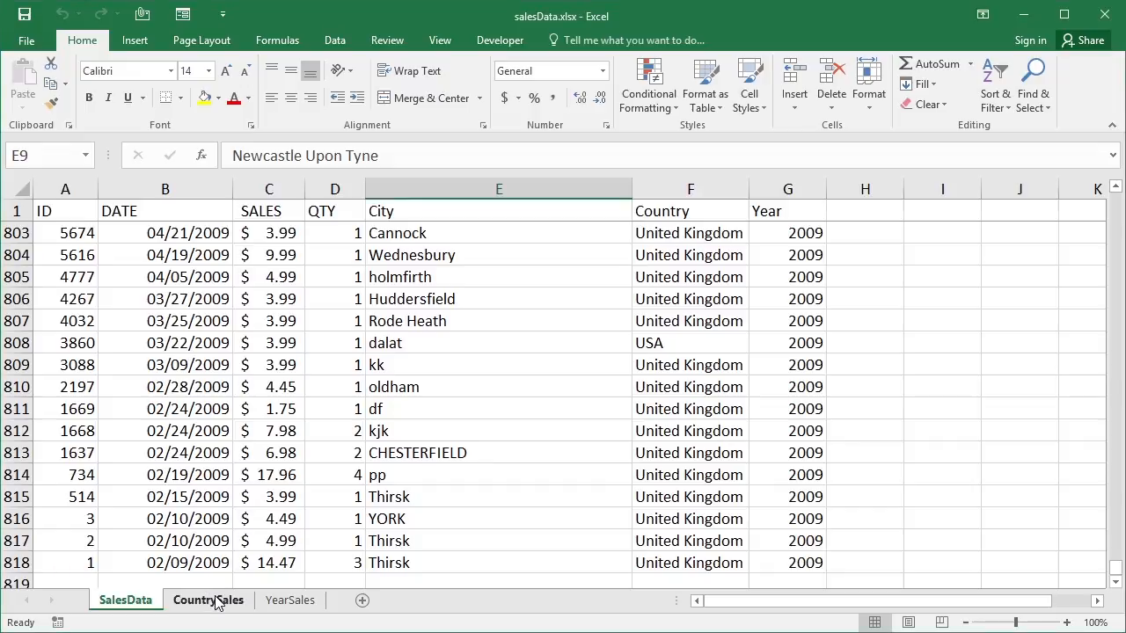
left_click(218, 602)
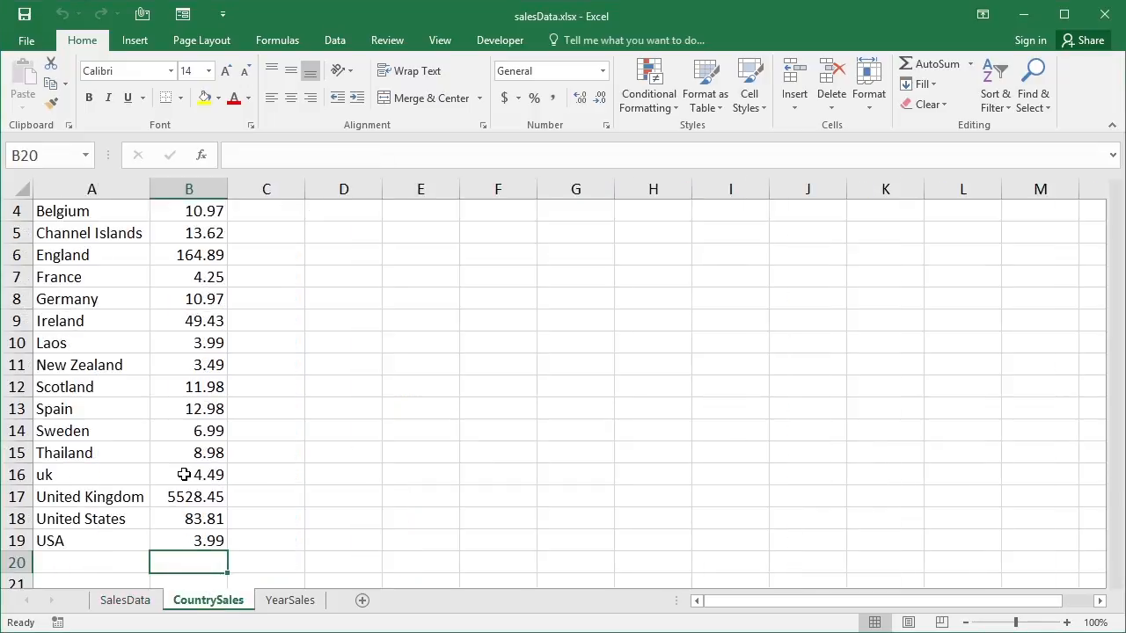
left_click(289, 600)
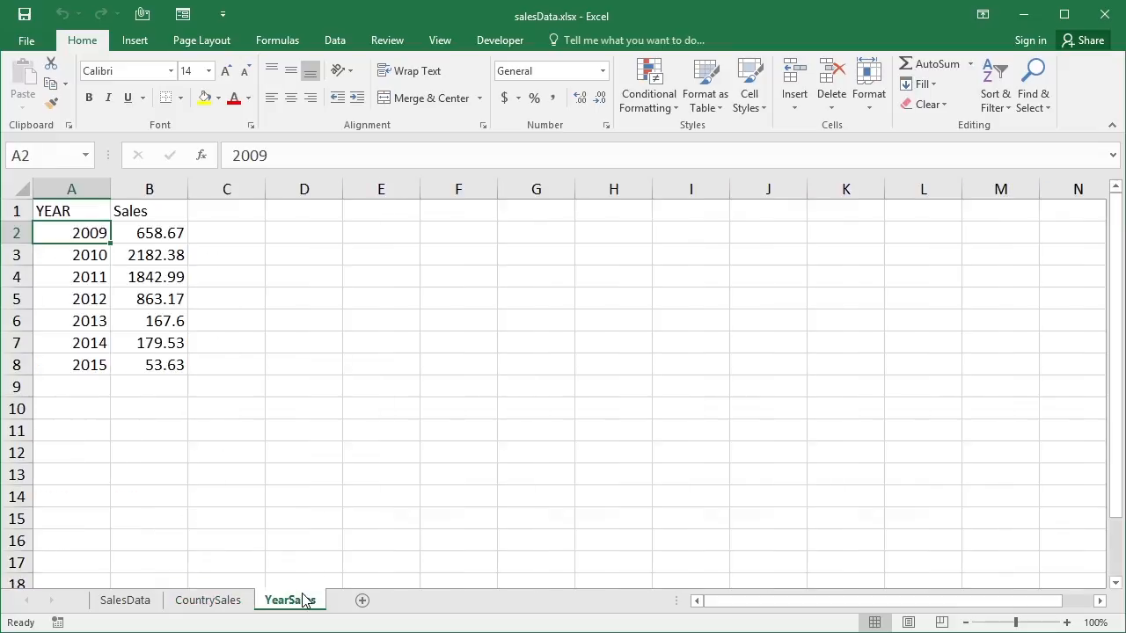
left_click(233, 605)
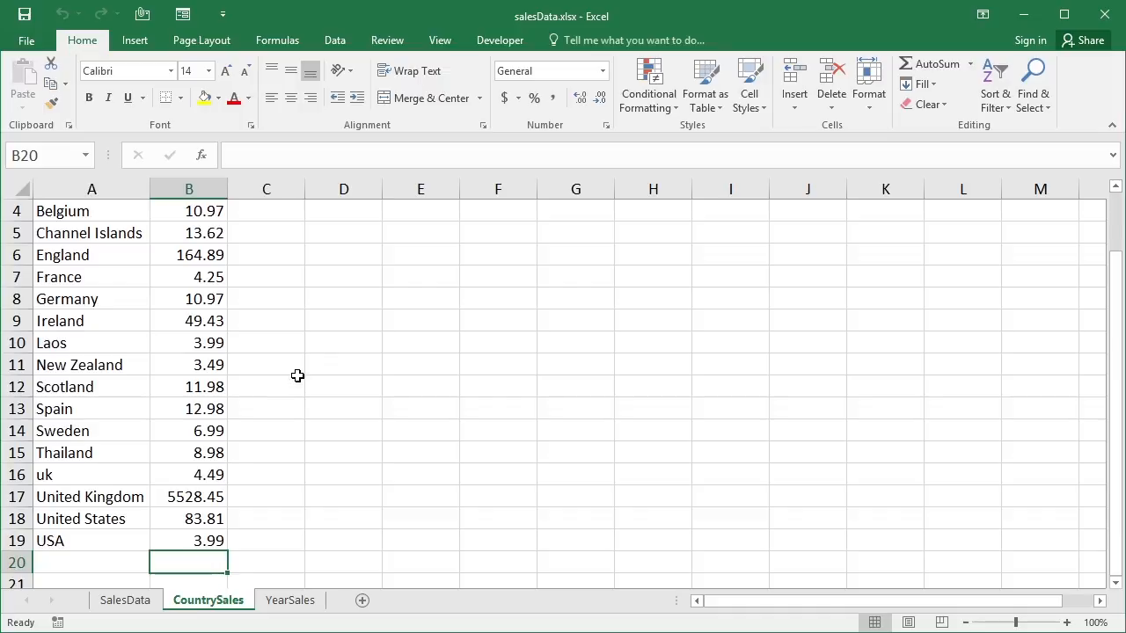
left_click(102, 301)
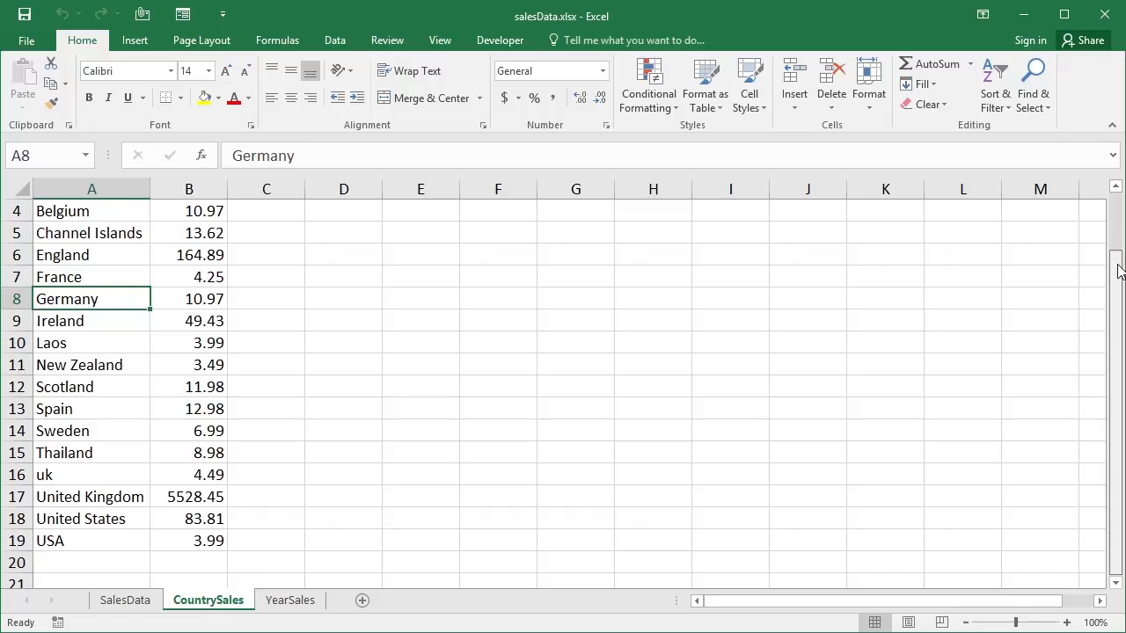
left_click_drag(1116, 299, 1119, 225)
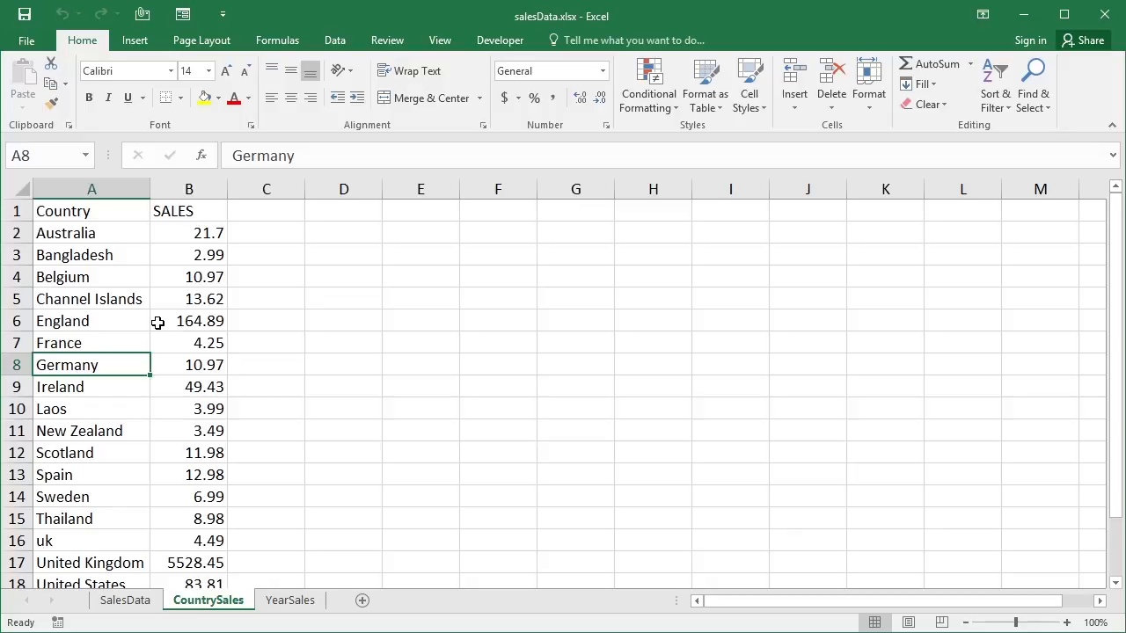
key("F11")
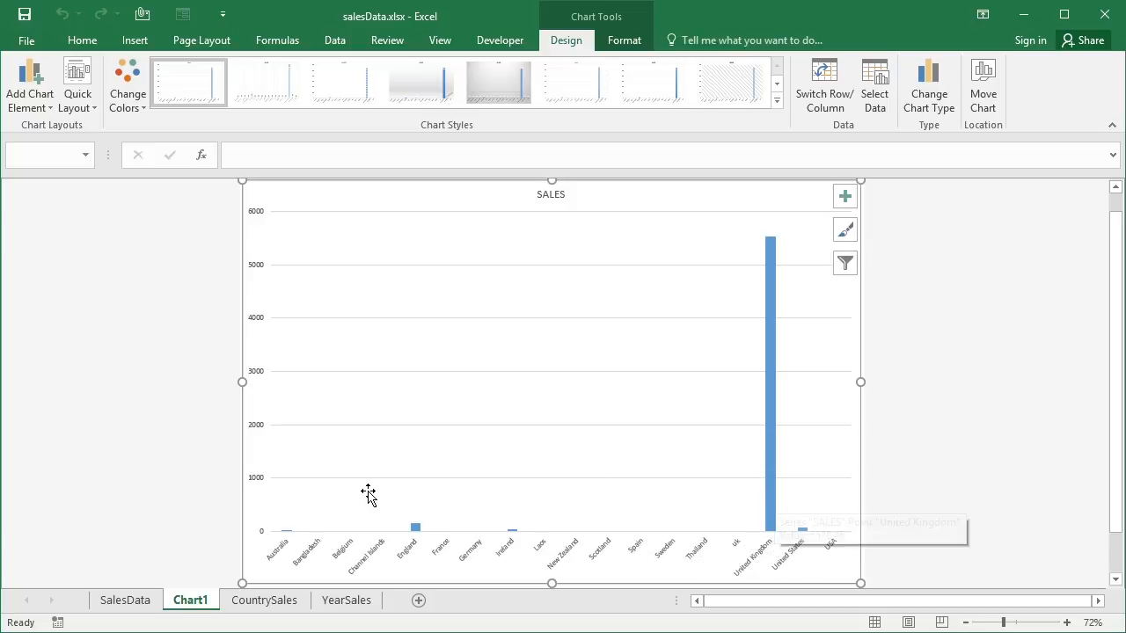
Step: Set the United Kingdom sales value in cell B17 of the CountrySales sheet to 350
left_click(271, 603)
left_click(186, 564)
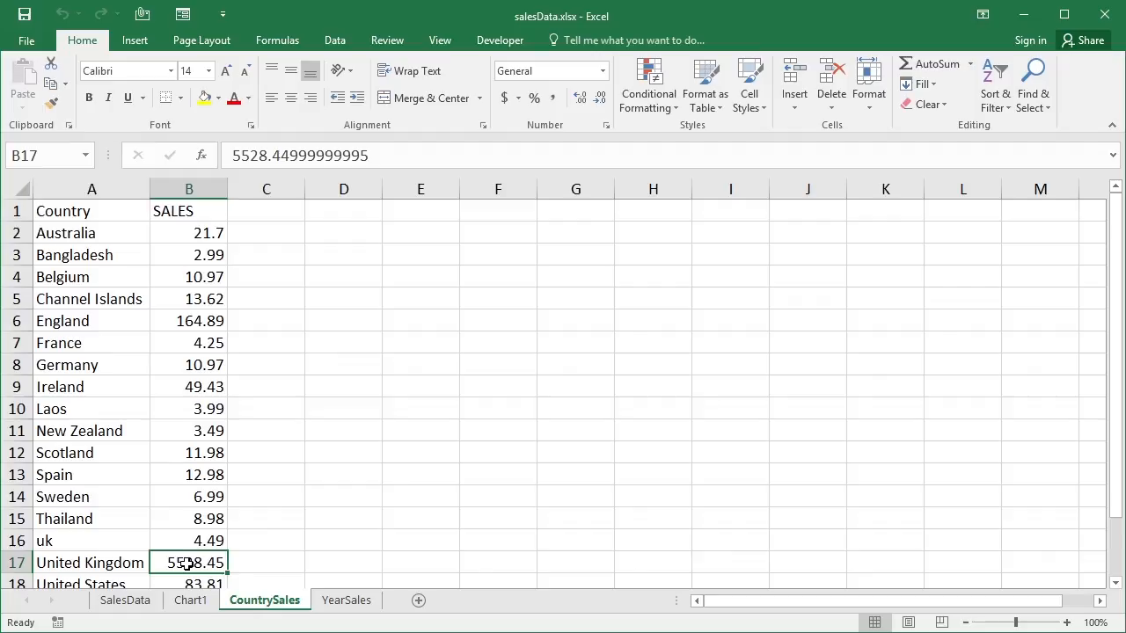
type("350")
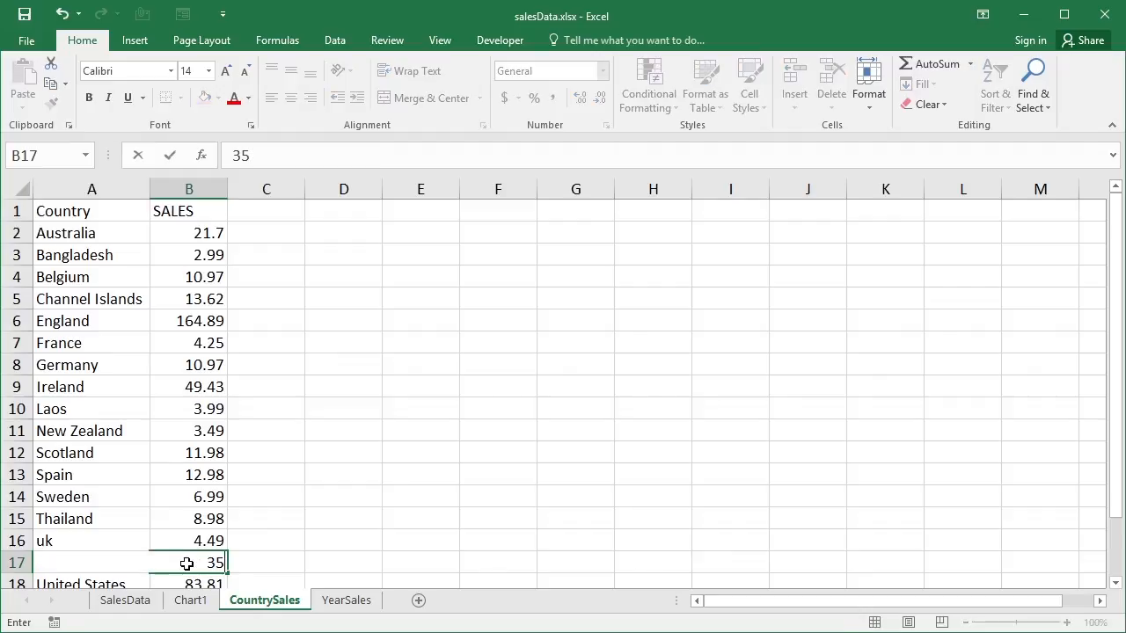
key("Tab")
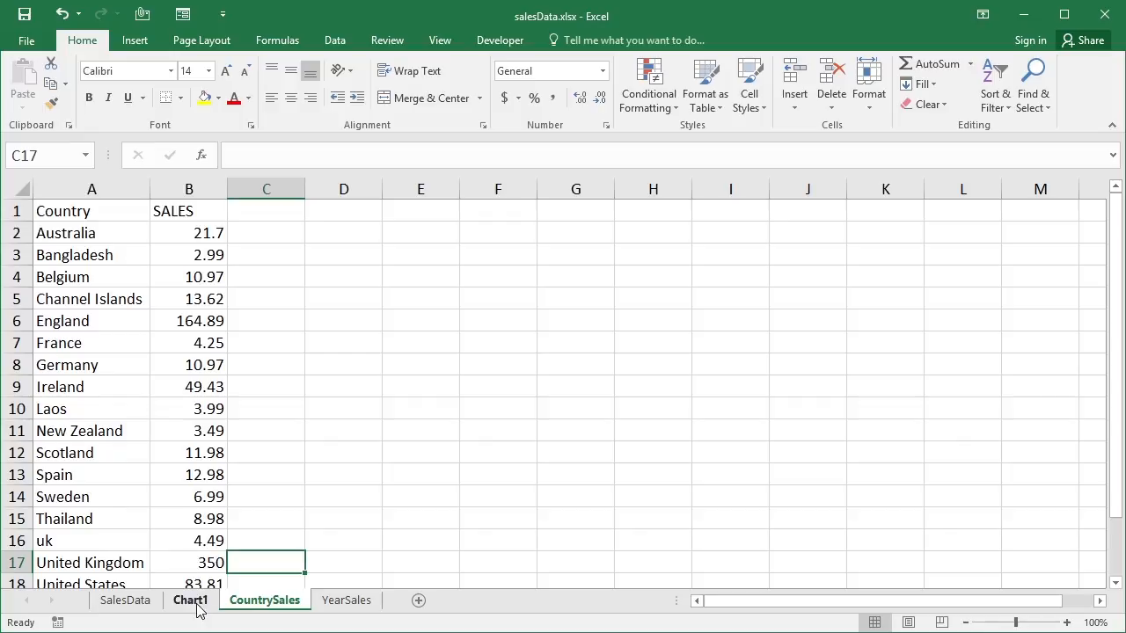
Step: Set the maximum bound of the vertical axis to 200 in the Chart1 country sales chart
left_click(190, 602)
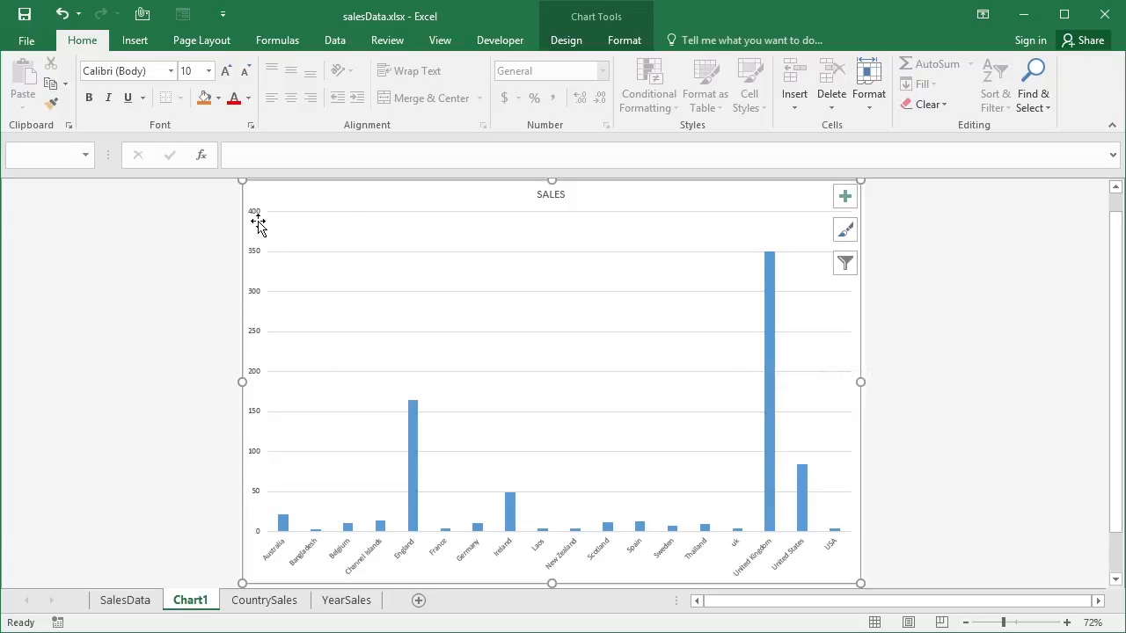
double_click(254, 295)
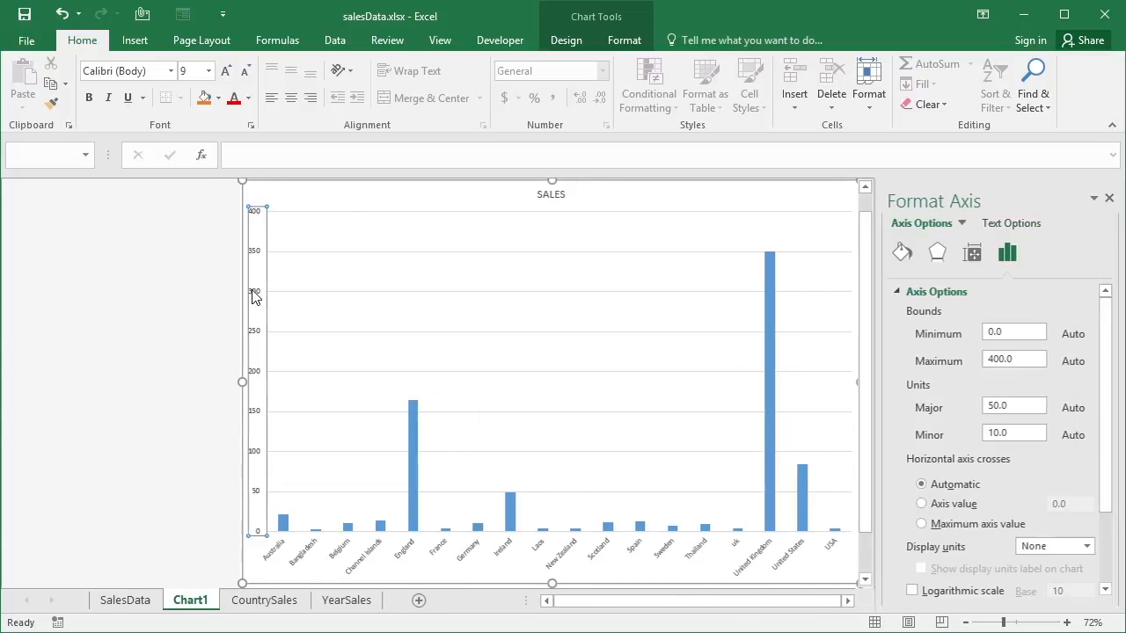
double_click(987, 361)
type("200")
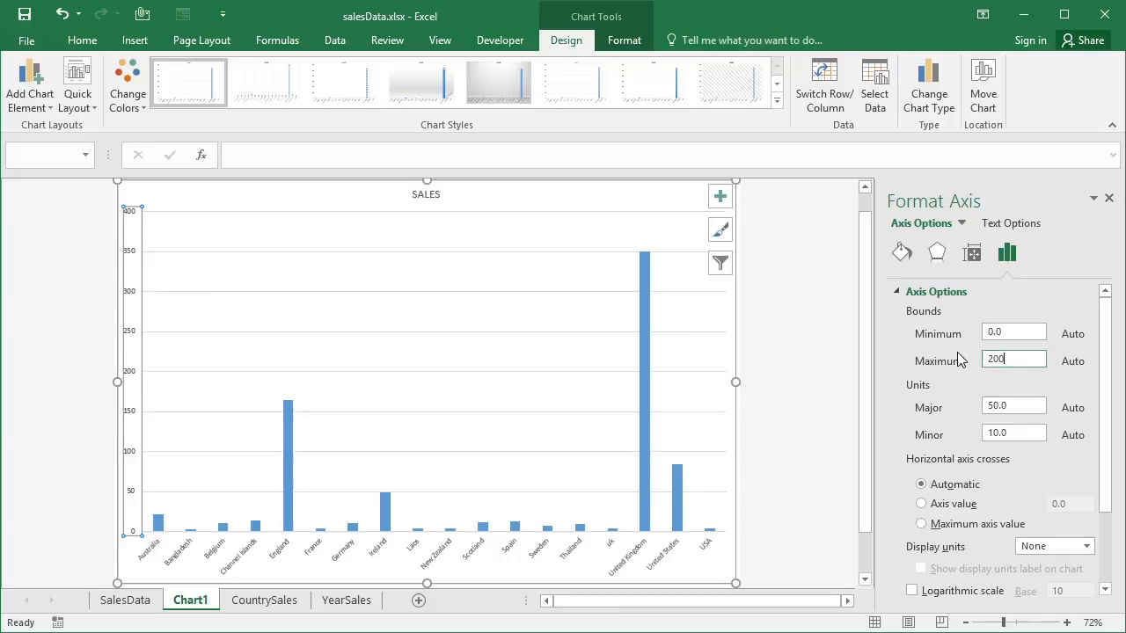
left_click(1021, 332)
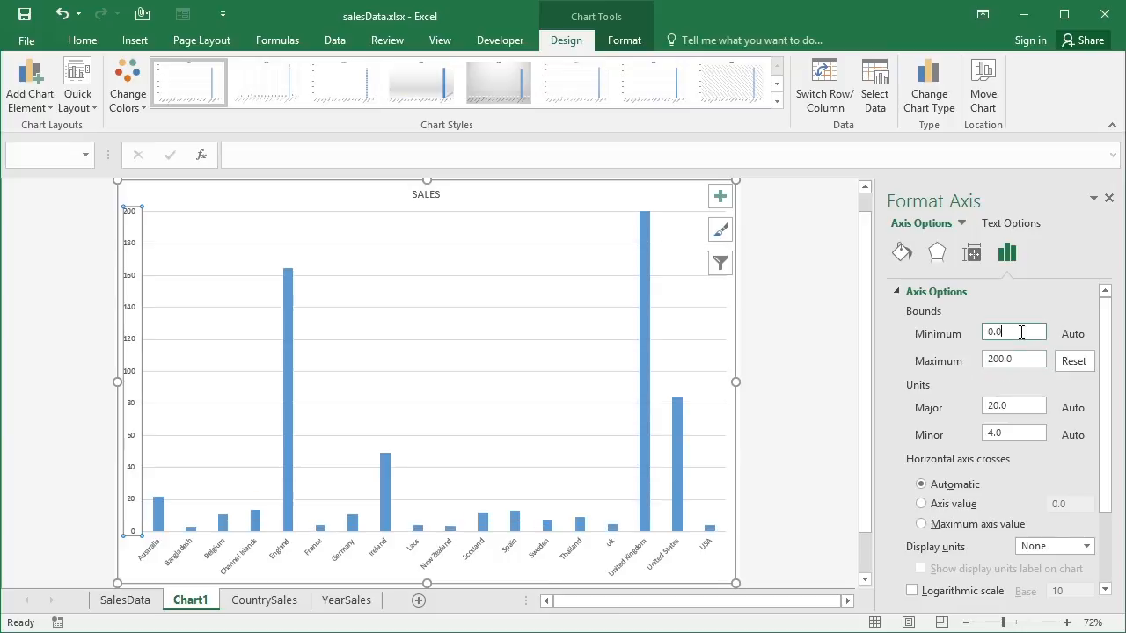
key("Return")
mouse_move(642, 223)
mouse_move(290, 505)
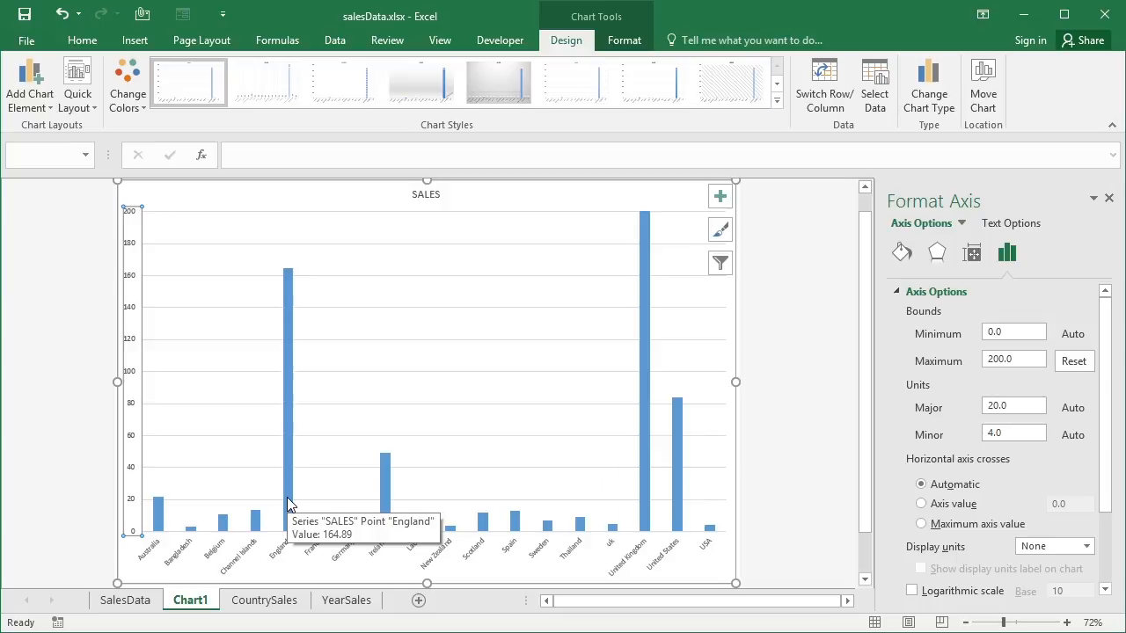
Step: Hide the United Kingdom row 17 on the CountrySales sheet and check the Chart1 column chart
left_click(264, 600)
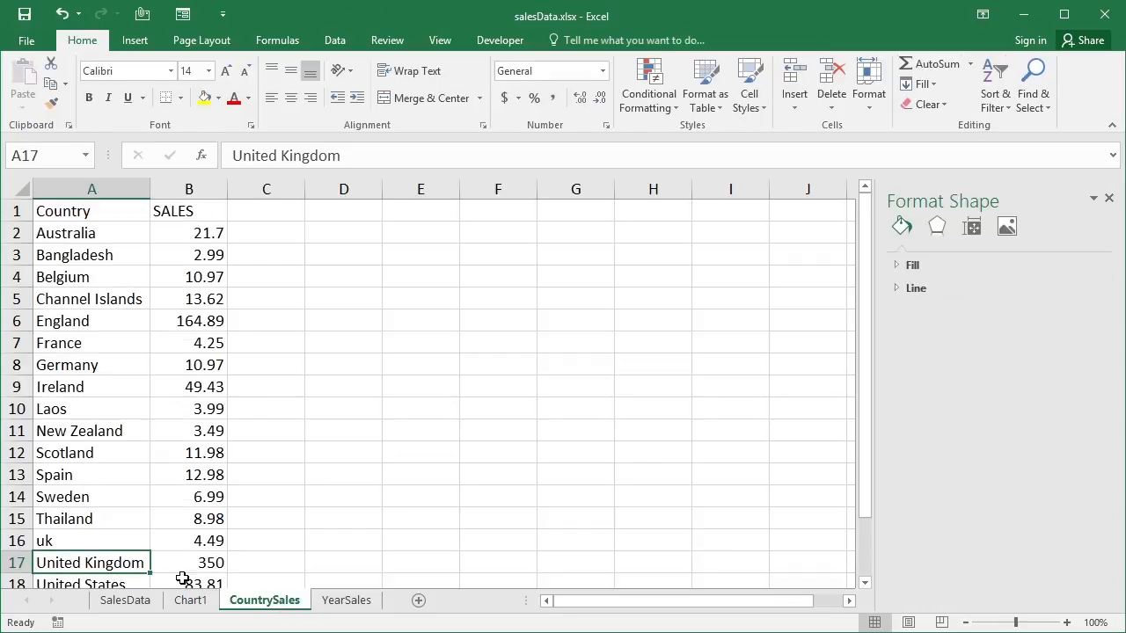
left_click(15, 563)
right_click(15, 563)
left_click(55, 527)
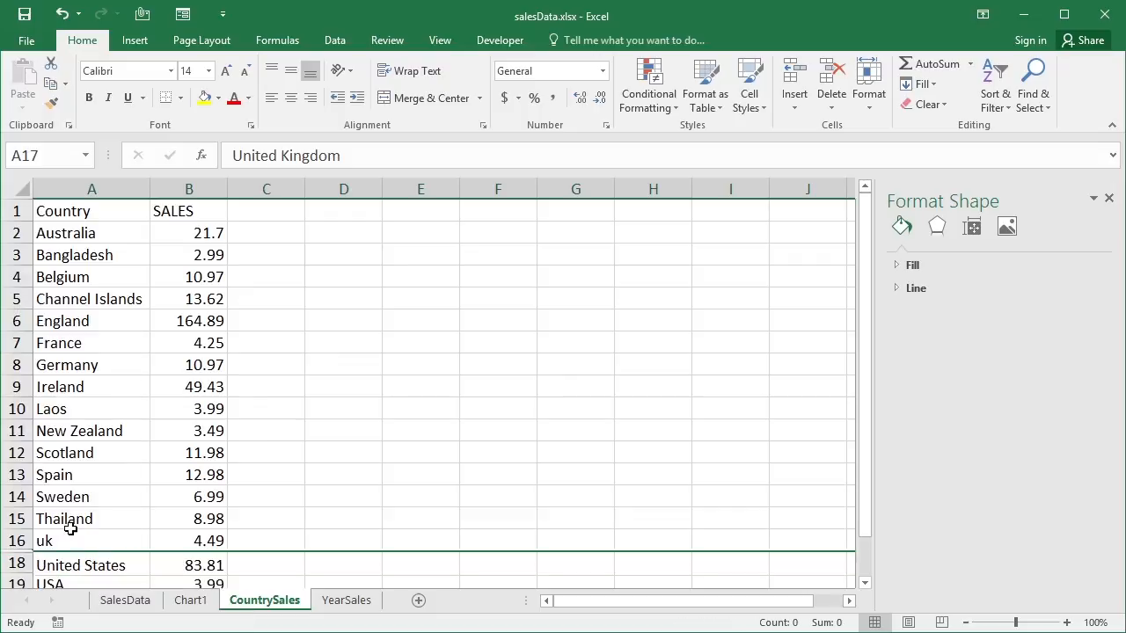
left_click(191, 600)
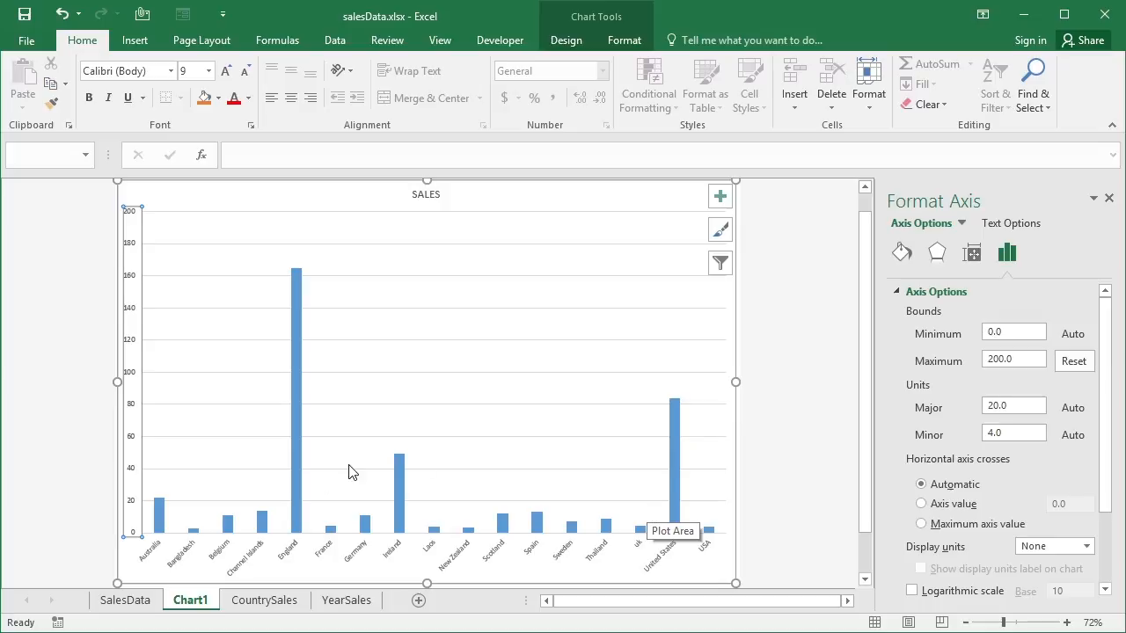
Step: Create a default column chart on its own chart sheet from the year and sales table on the YearSales sheet
left_click(275, 607)
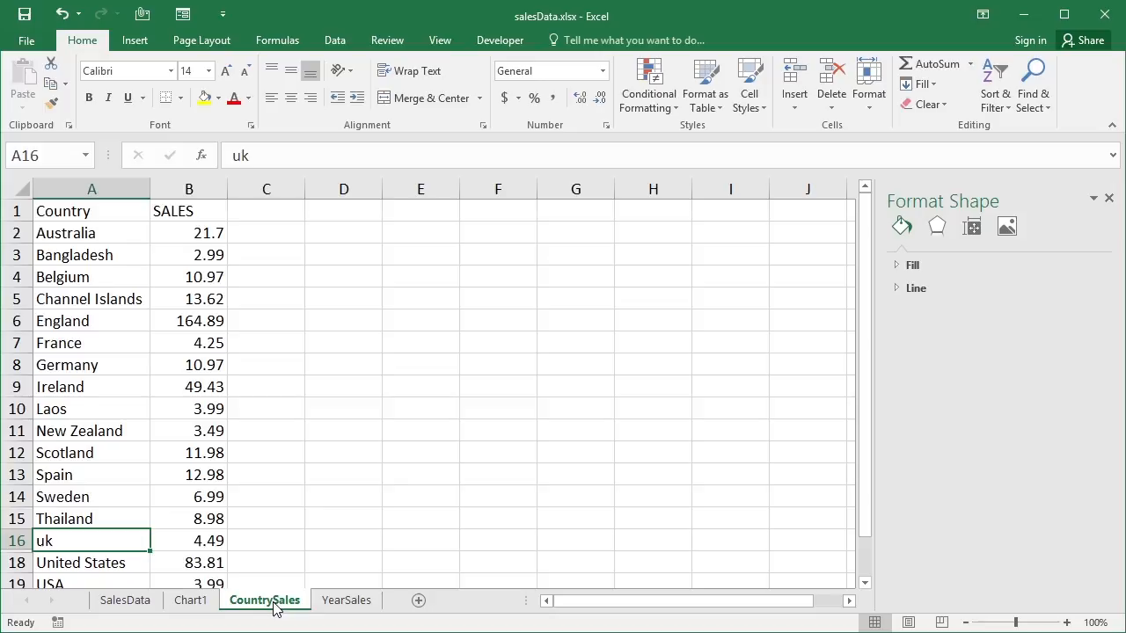
left_click(354, 602)
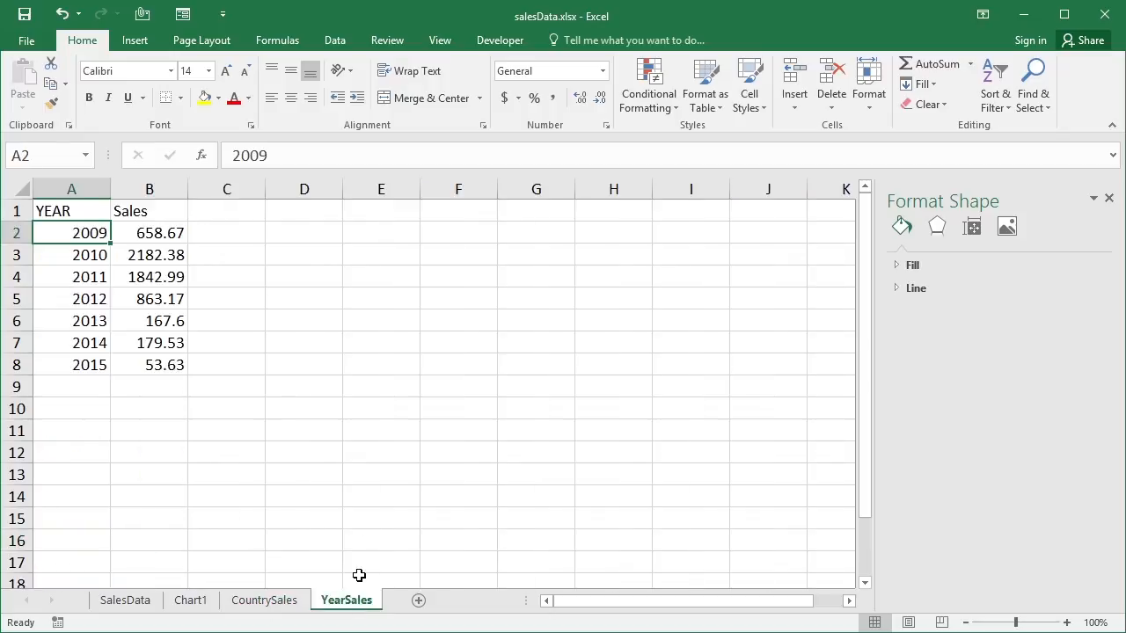
left_click(64, 290)
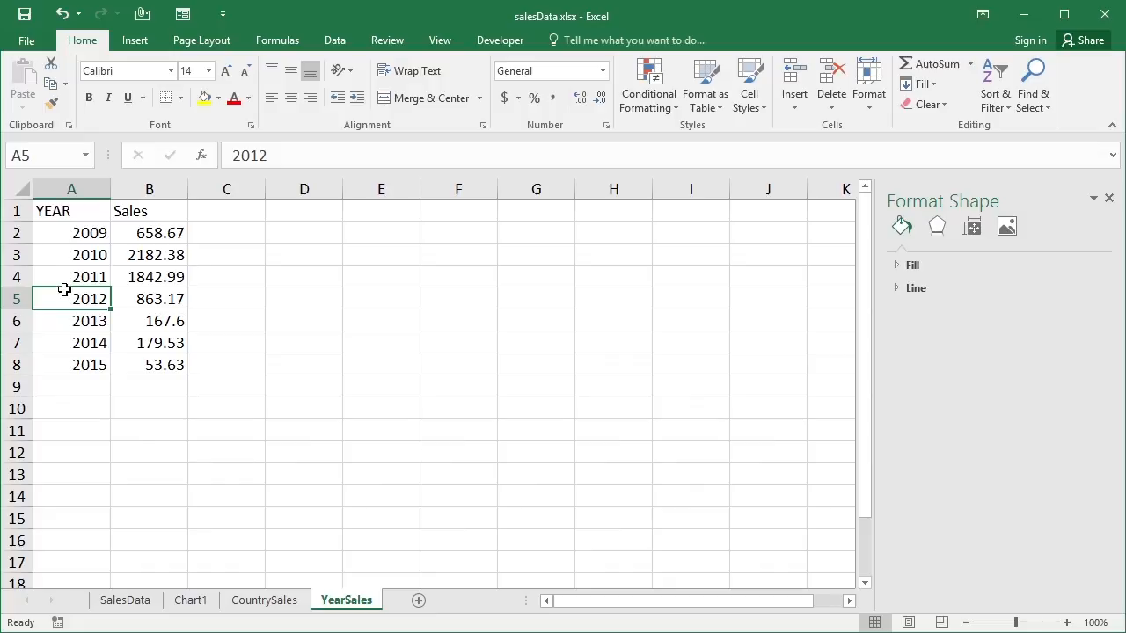
key("F11")
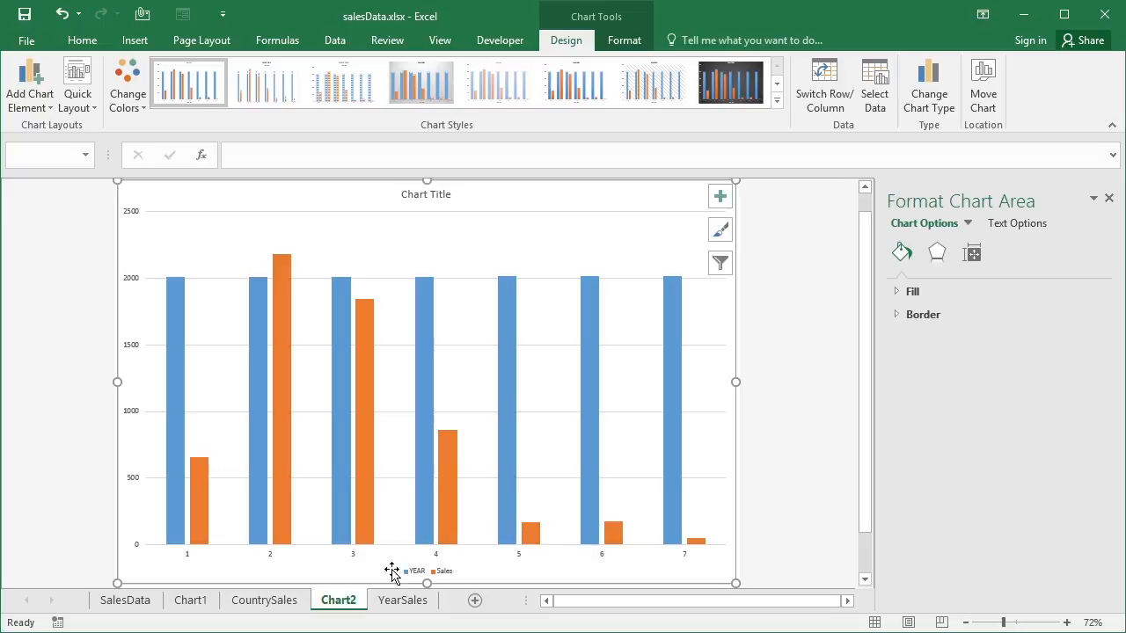
Step: Compare the Chart2 column chart with the YearSales data and remove the YEAR series from the chart's data source
left_click(400, 601)
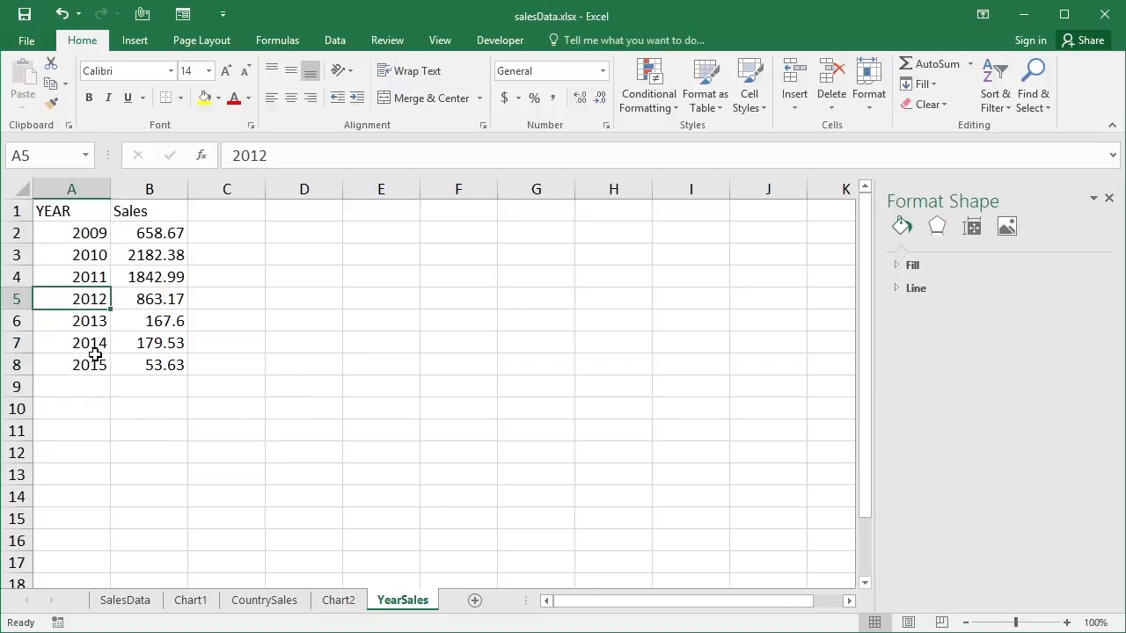
left_click(356, 601)
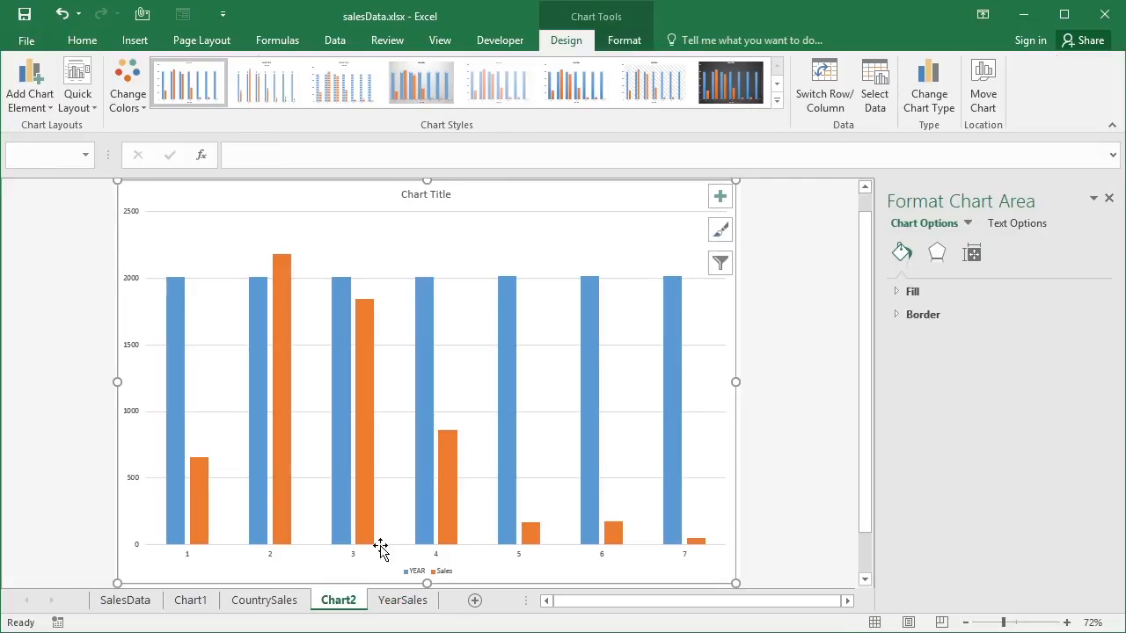
left_click(402, 600)
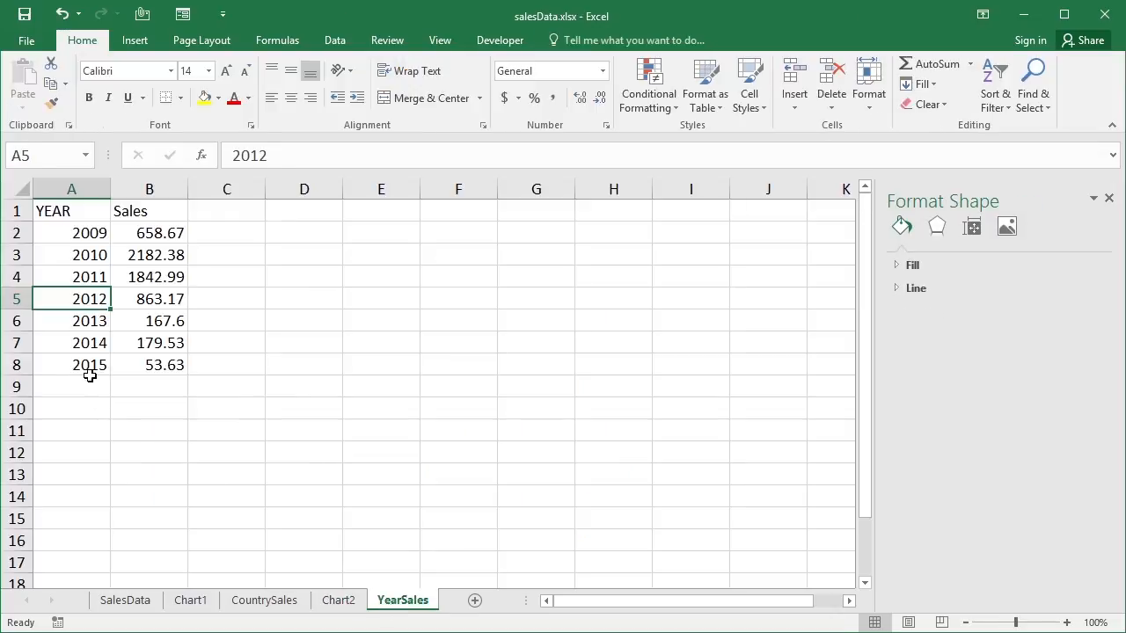
double_click(77, 234)
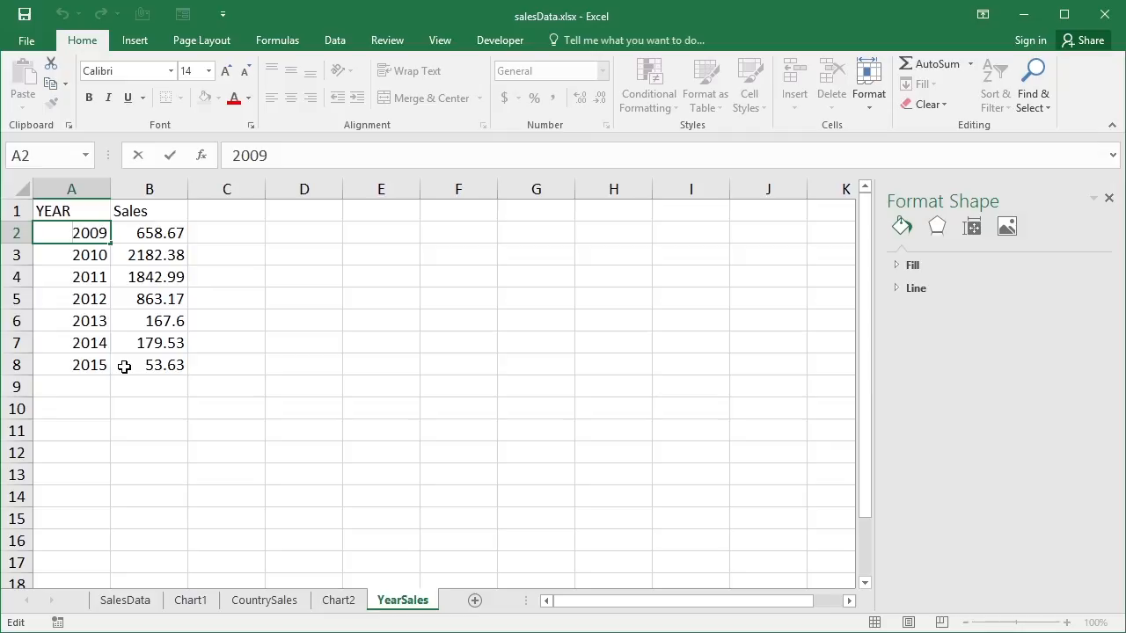
left_click(349, 605)
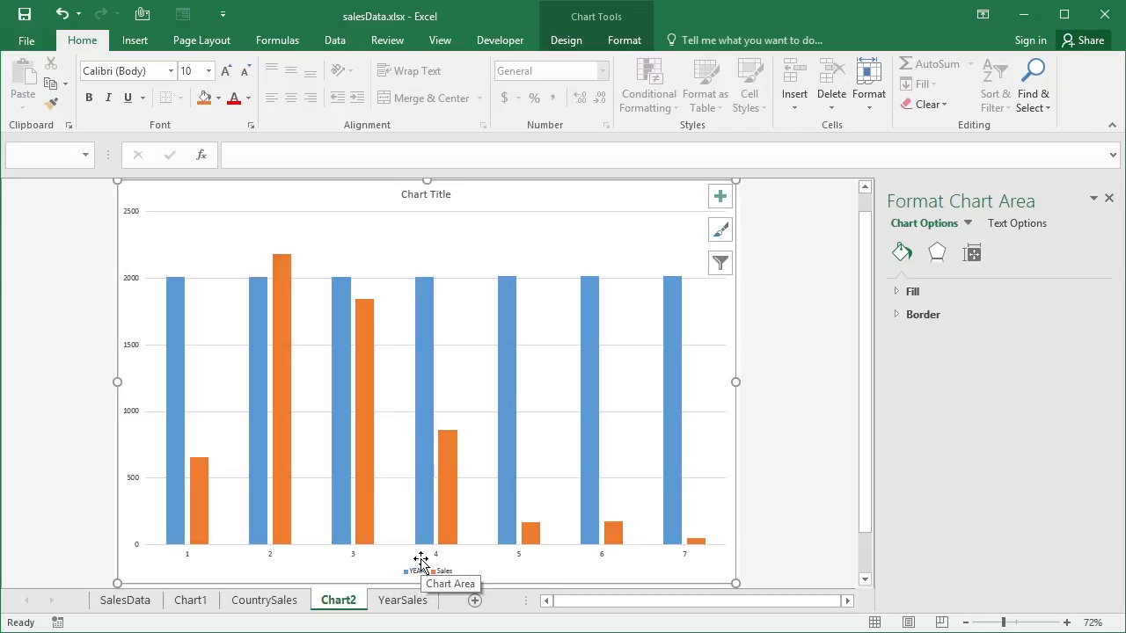
left_click(558, 41)
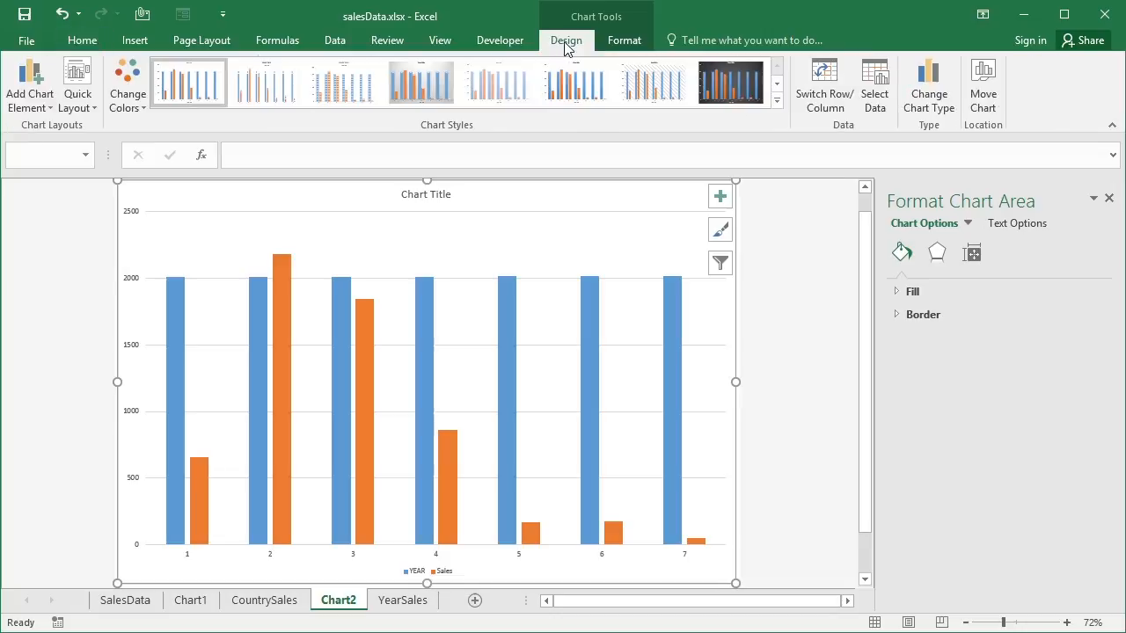
left_click(872, 83)
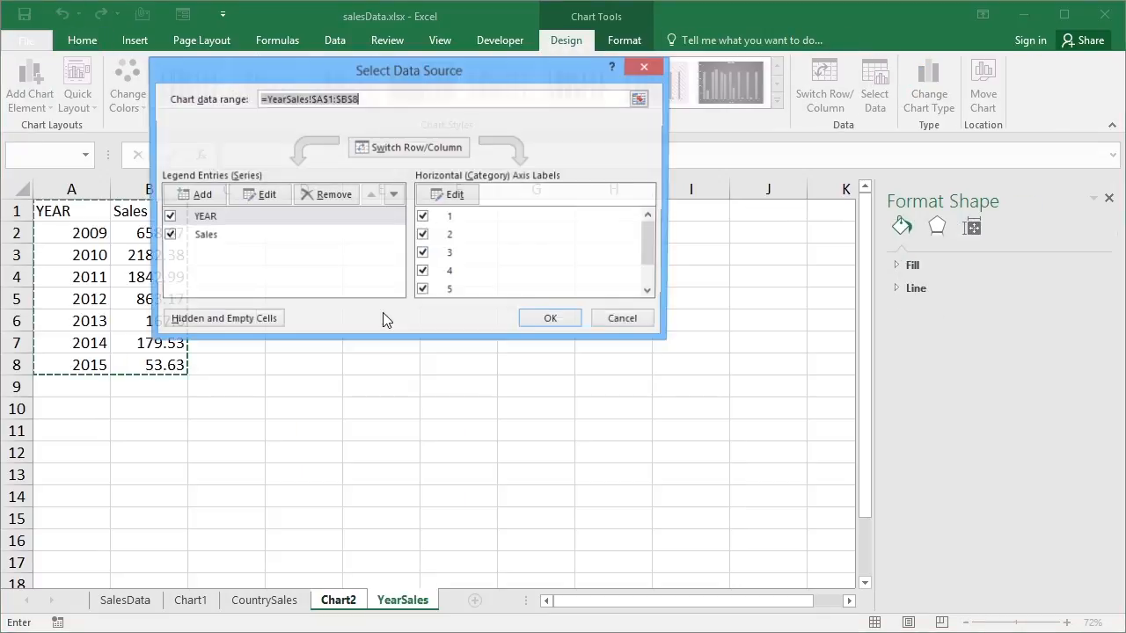
left_click(200, 218)
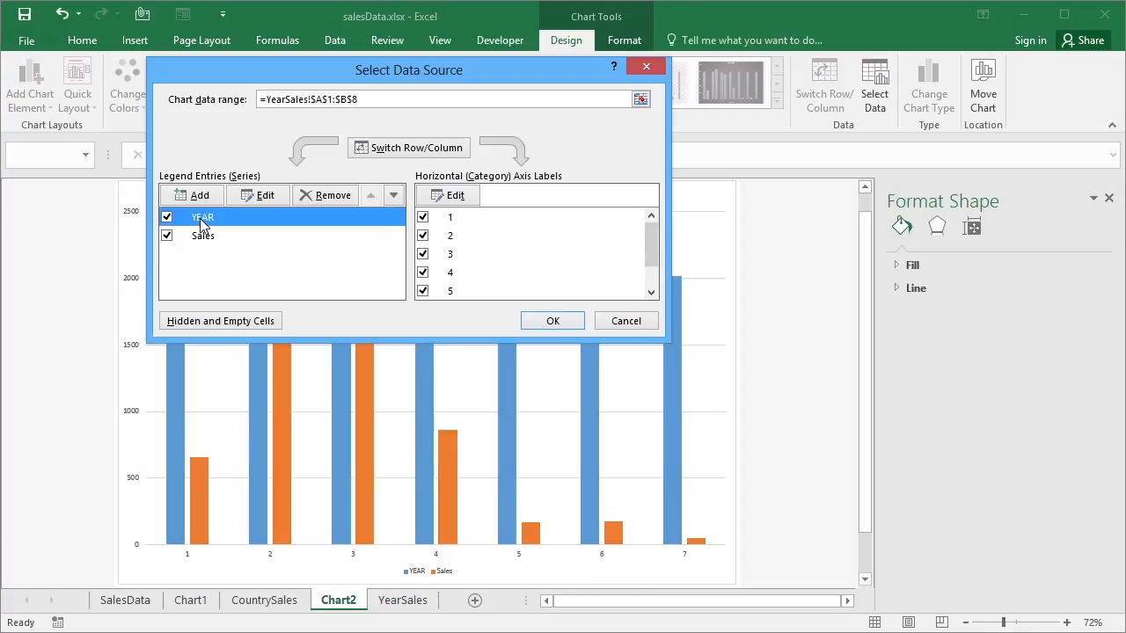
left_click(331, 197)
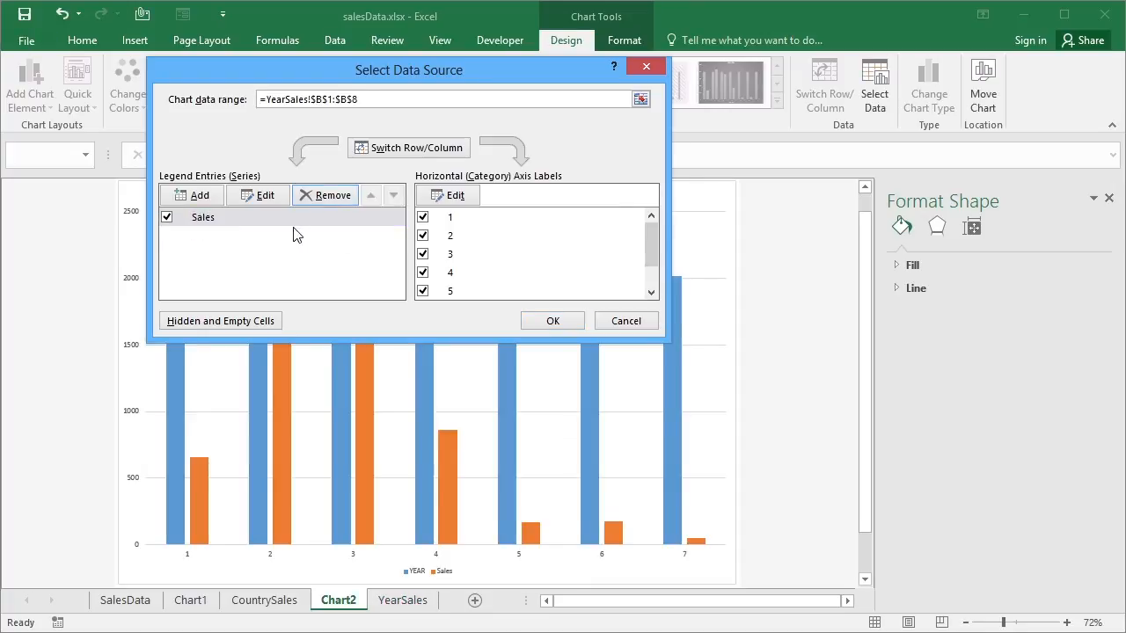
Step: Set the Chart2 horizontal axis labels to the years in YearSales A2:A8 and compare the chart with its source sheet
left_click(272, 226)
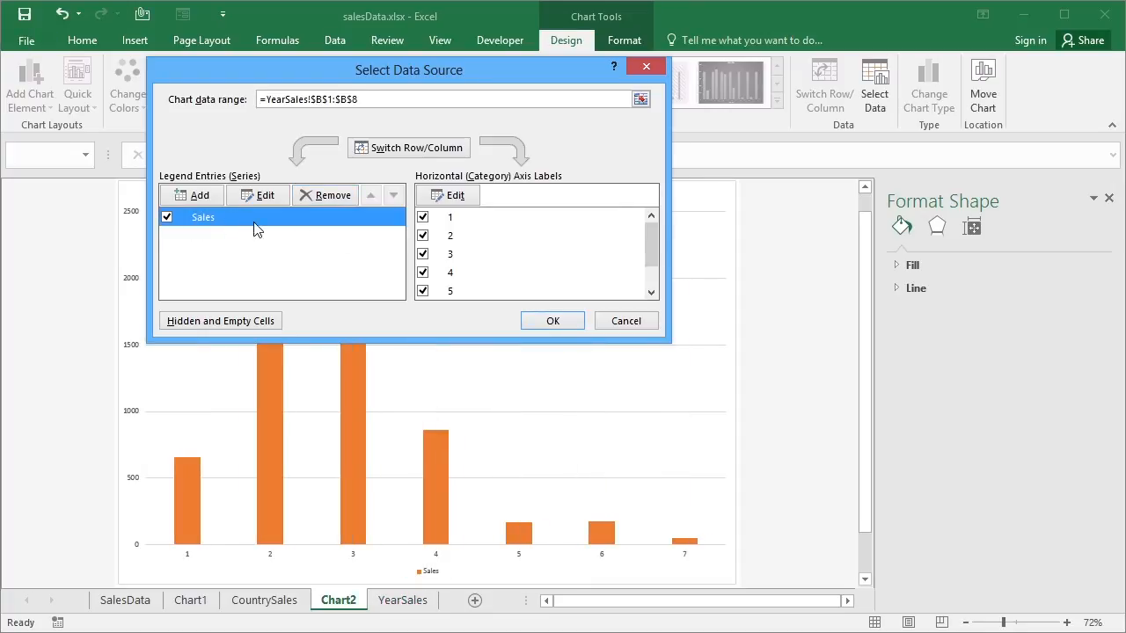
left_click(452, 197)
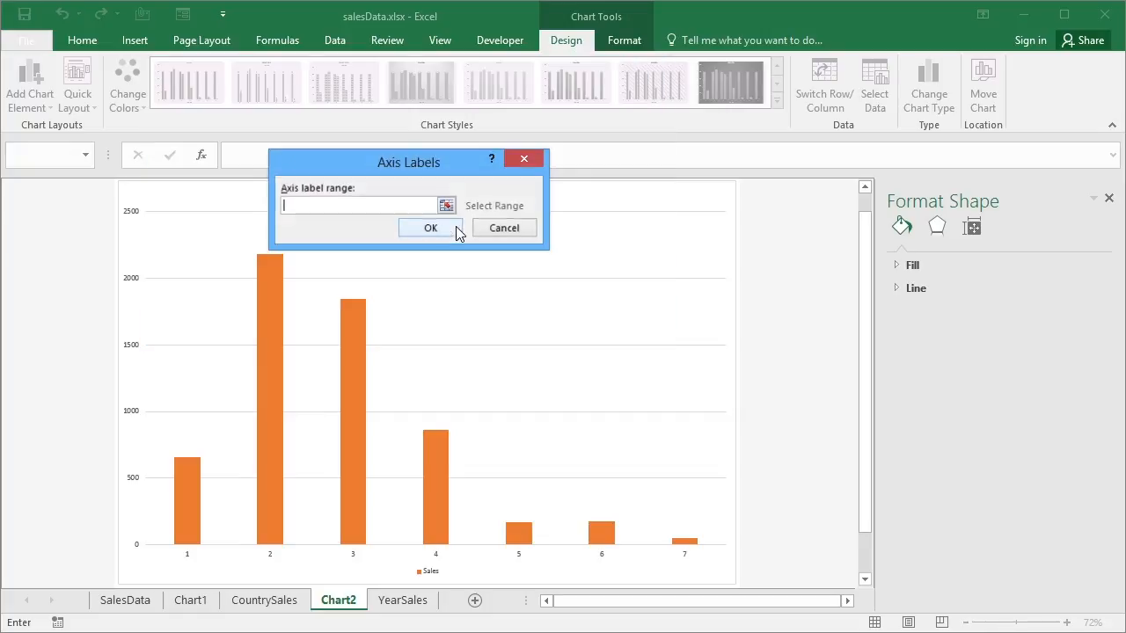
left_click(446, 205)
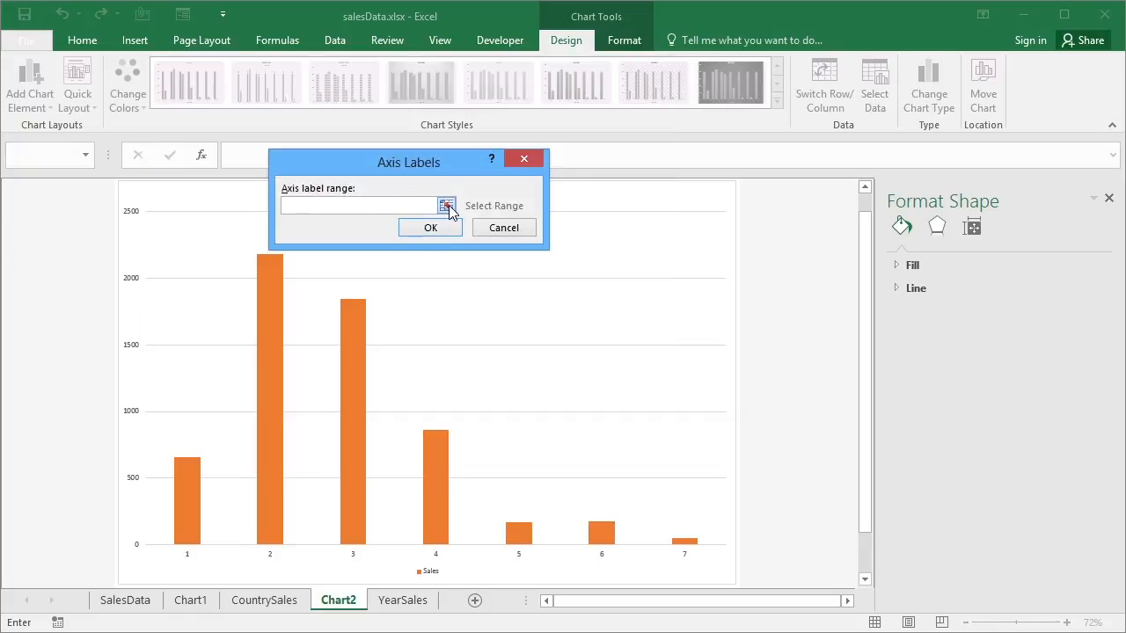
left_click(402, 600)
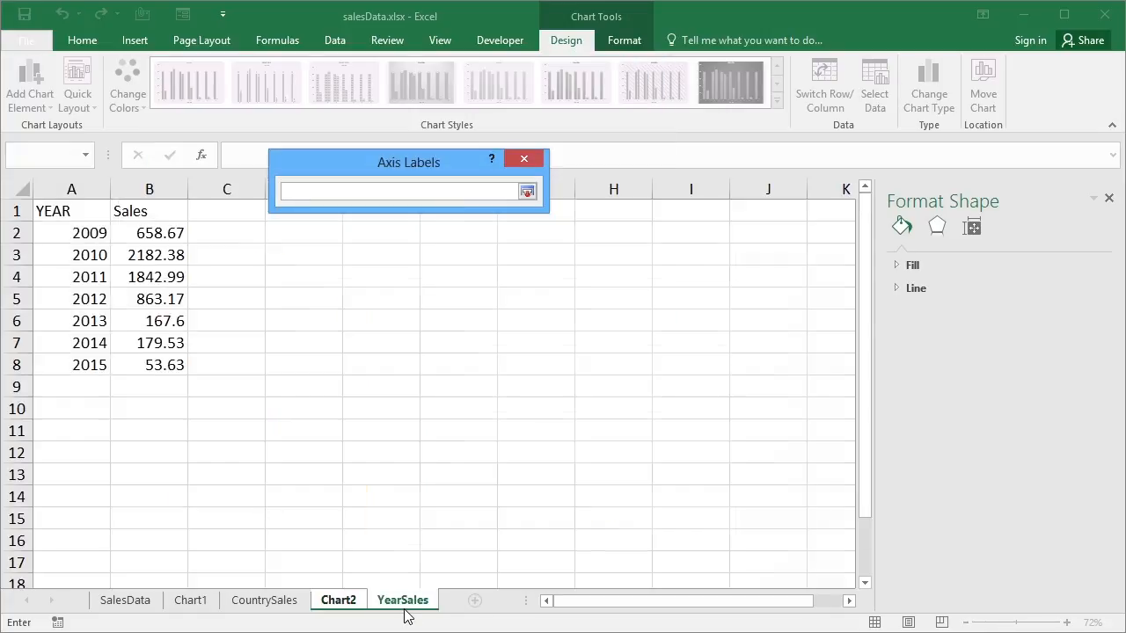
left_click(90, 233)
left_click_drag(91, 276, 83, 361)
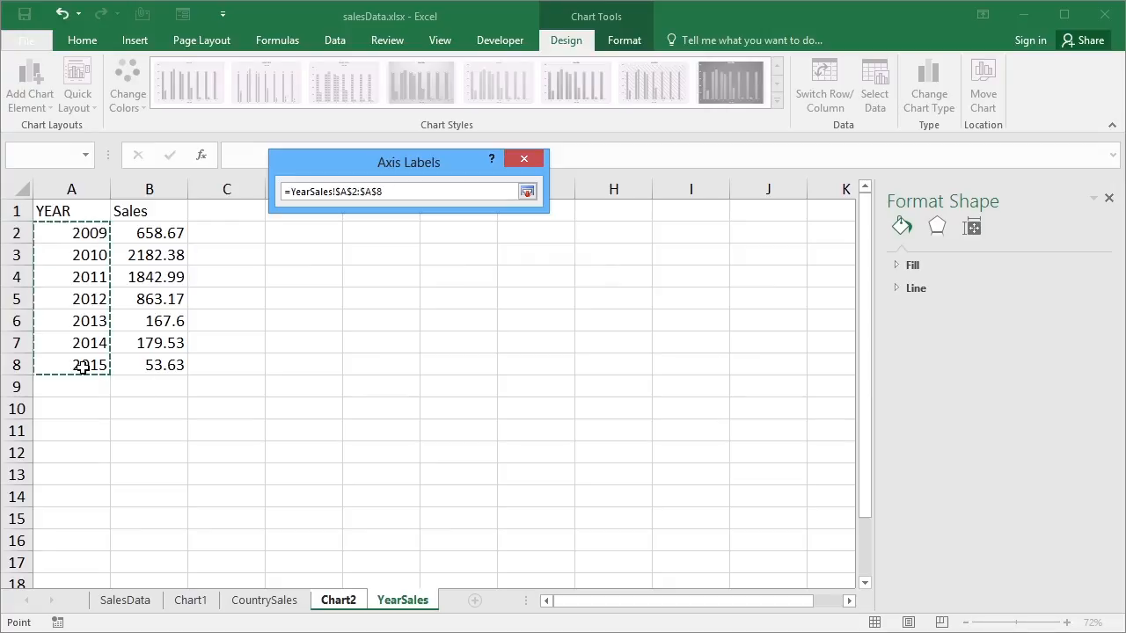
left_click(528, 193)
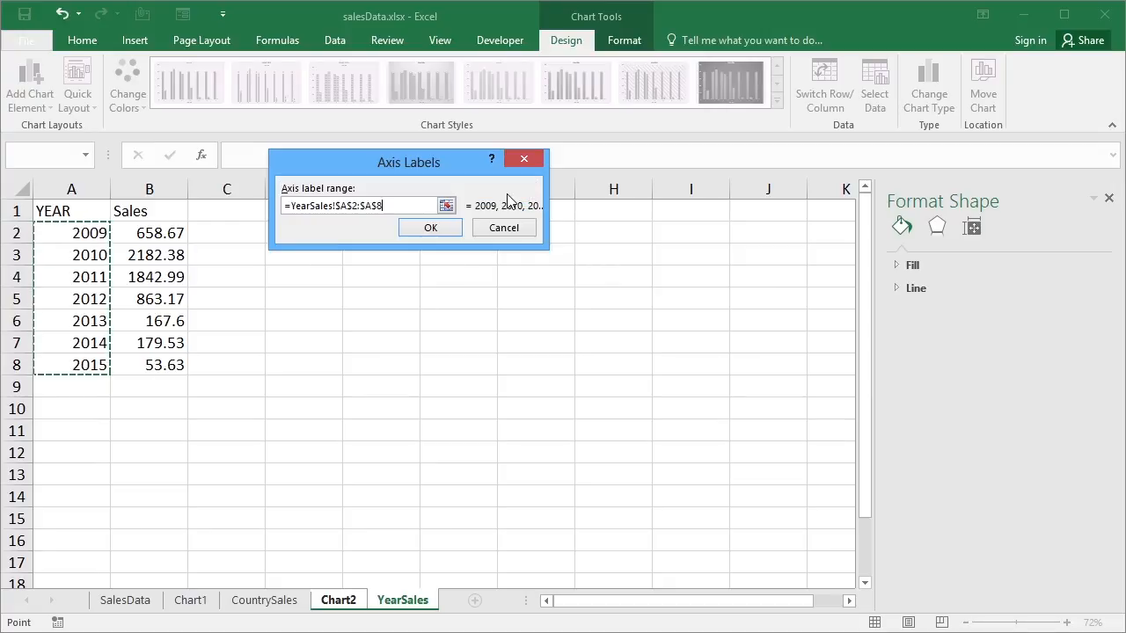
left_click(424, 228)
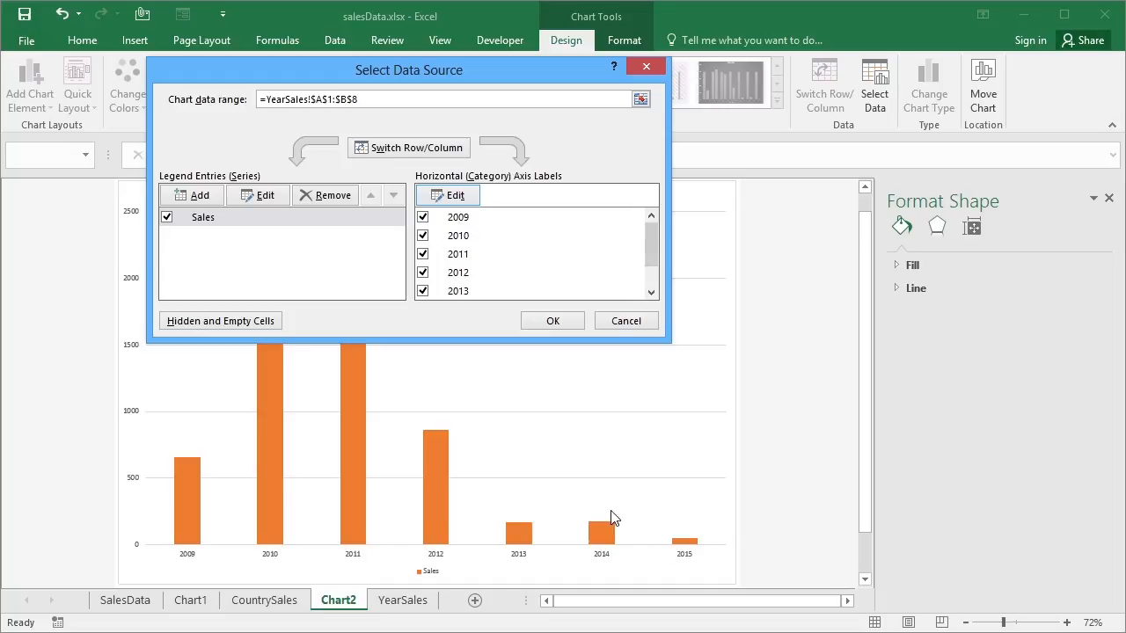
left_click(549, 324)
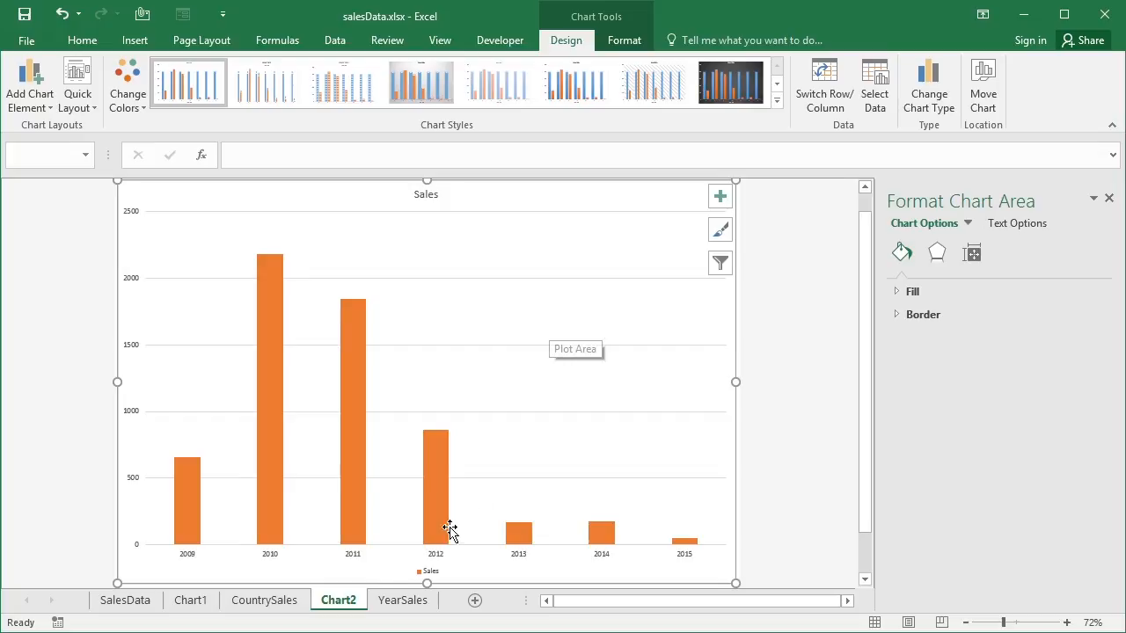
left_click(393, 601)
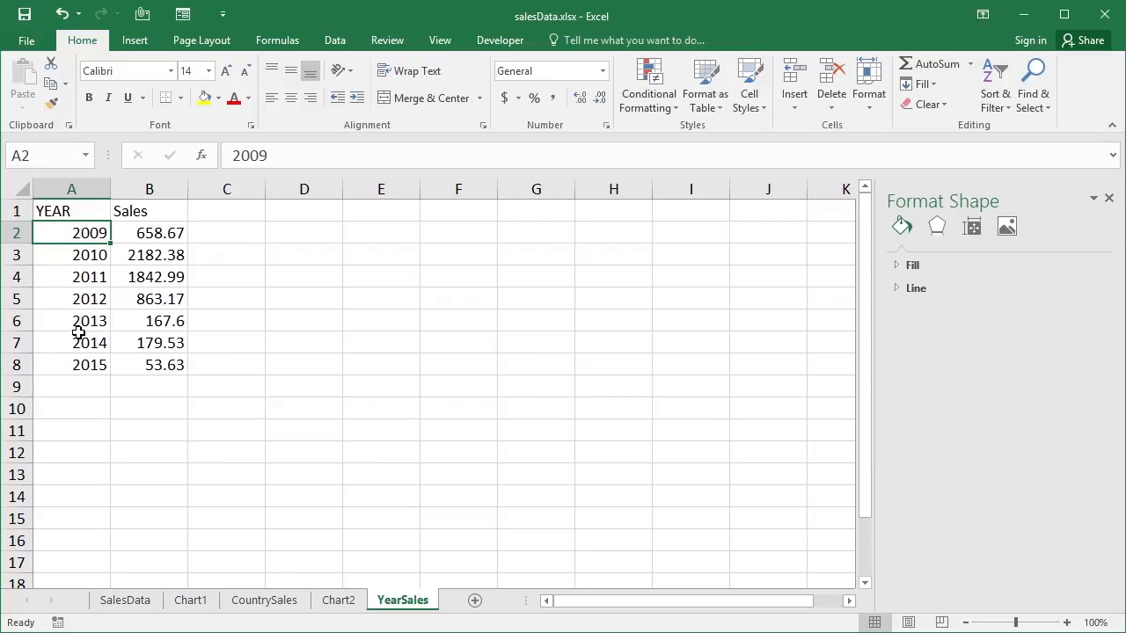
left_click(351, 607)
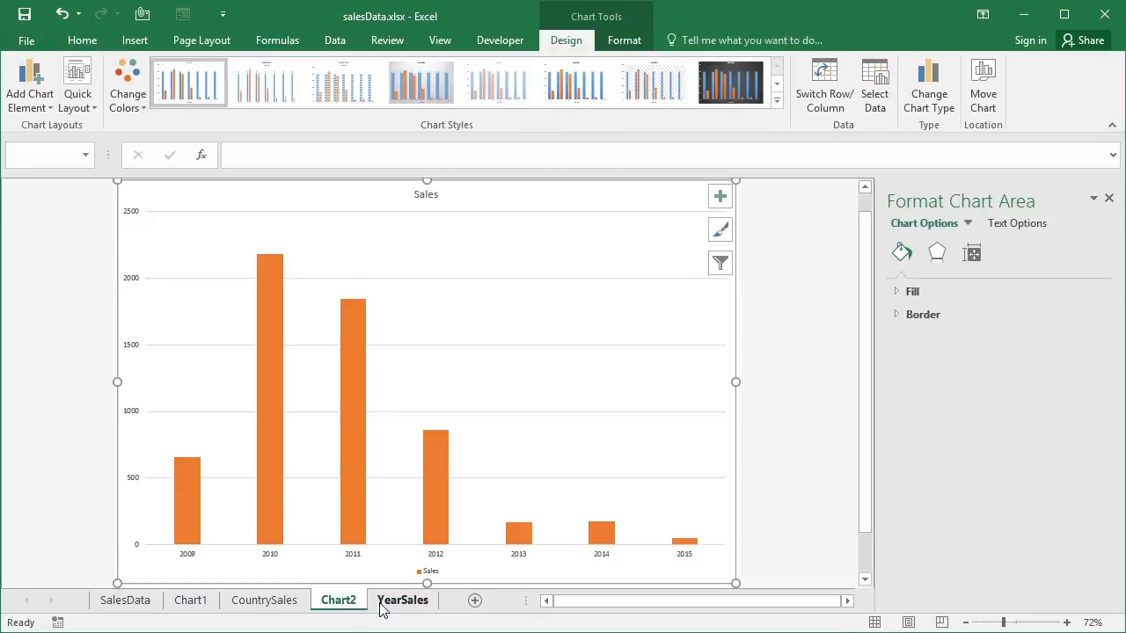
Step: Create a default column chart on its own chart sheet from the DATE and SALES columns of the SalesData sheet
left_click(124, 605)
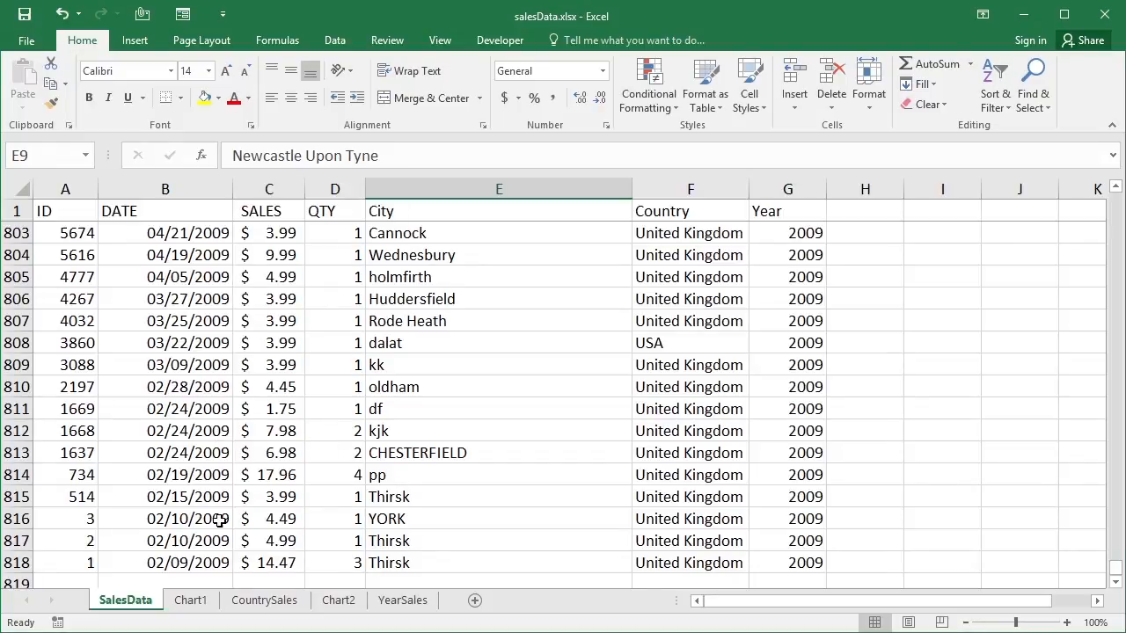
left_click_drag(251, 566, 224, 561)
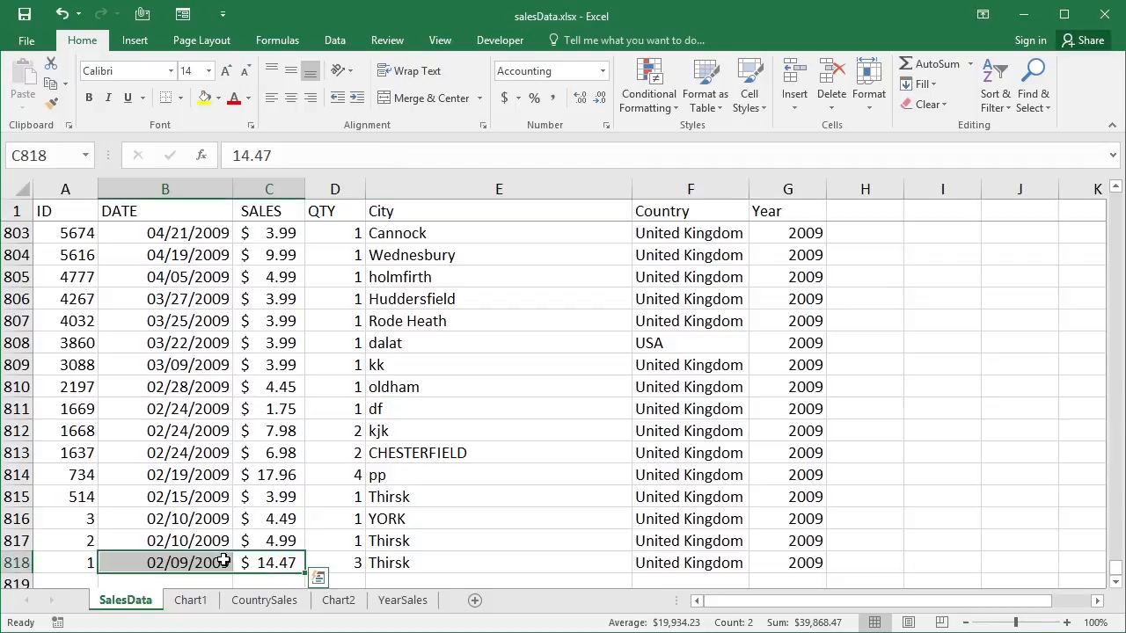
key("End")
key("shift+Up")
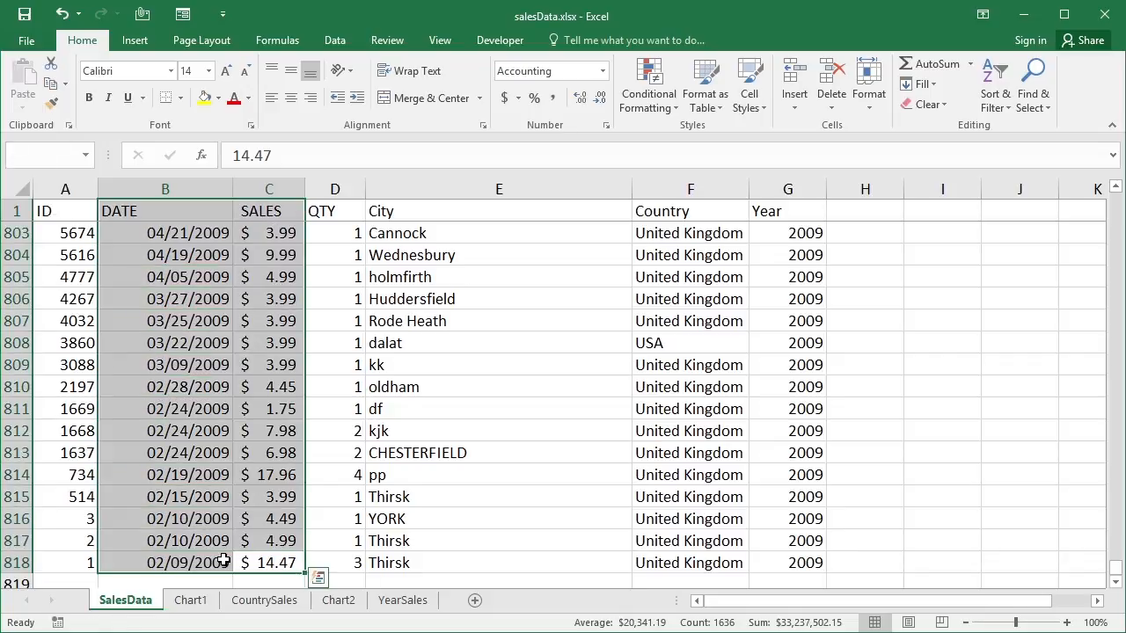
key("F11")
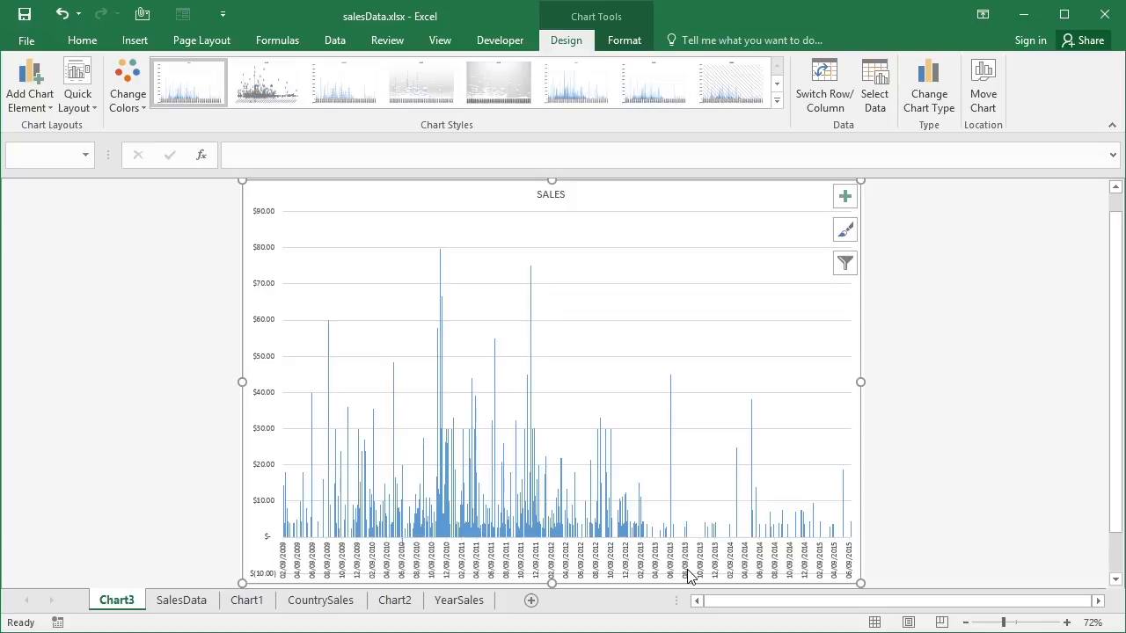
Step: Change the daily sales chart on Chart3 to the basic Line chart type
left_click(923, 91)
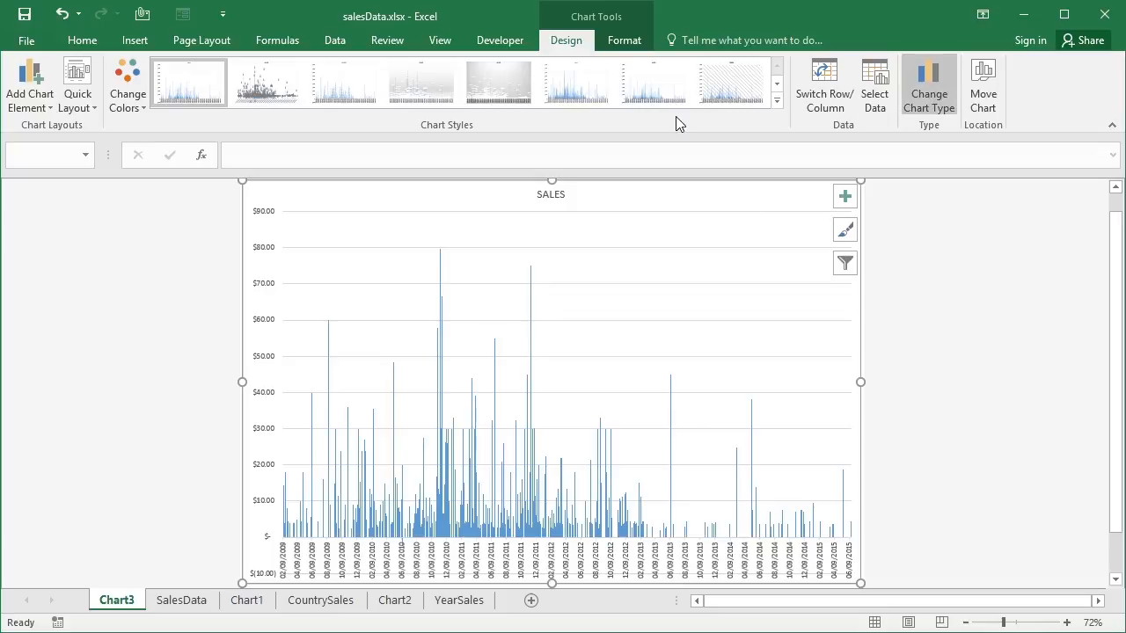
left_click(340, 188)
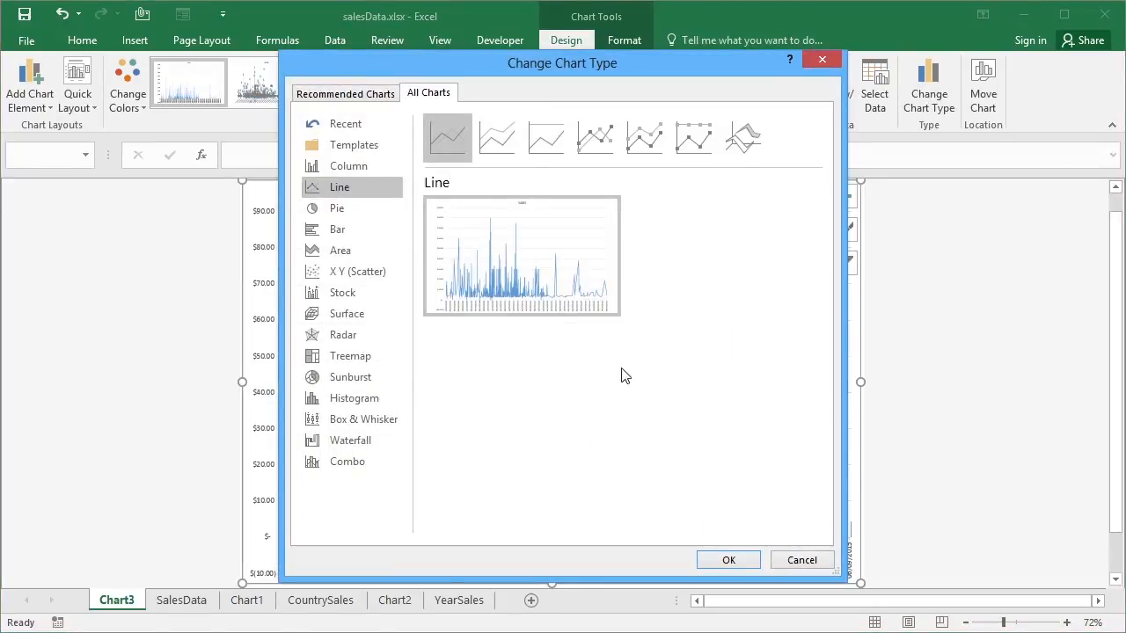
left_click(730, 557)
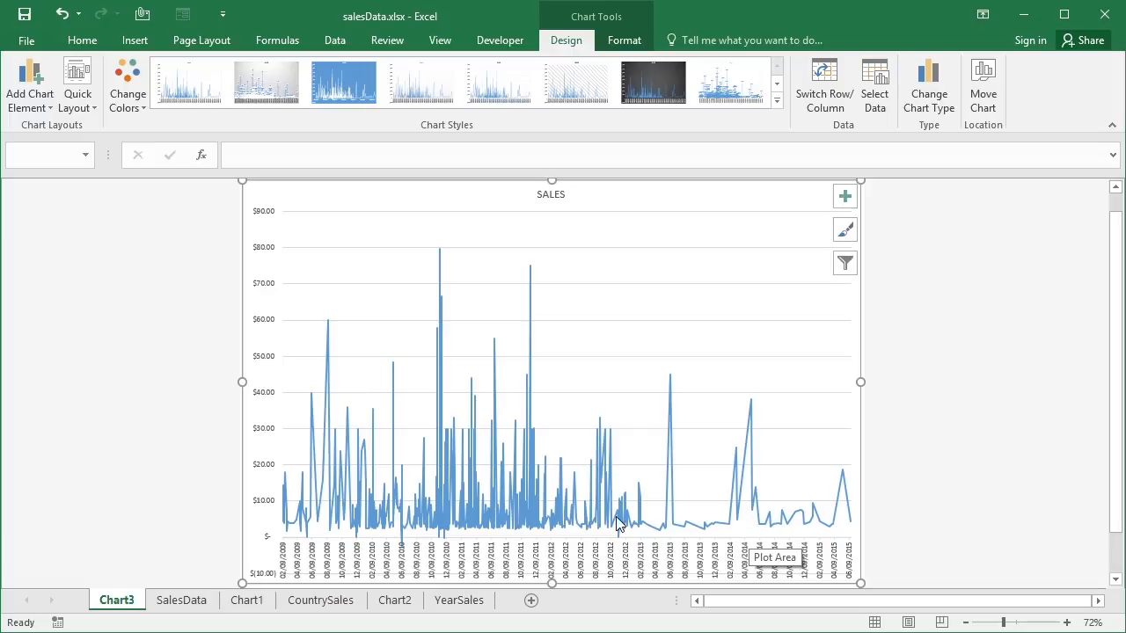
Step: Make the horizontal axis of the Chart3 line chart a date axis with Months as its base unit
left_click(745, 558)
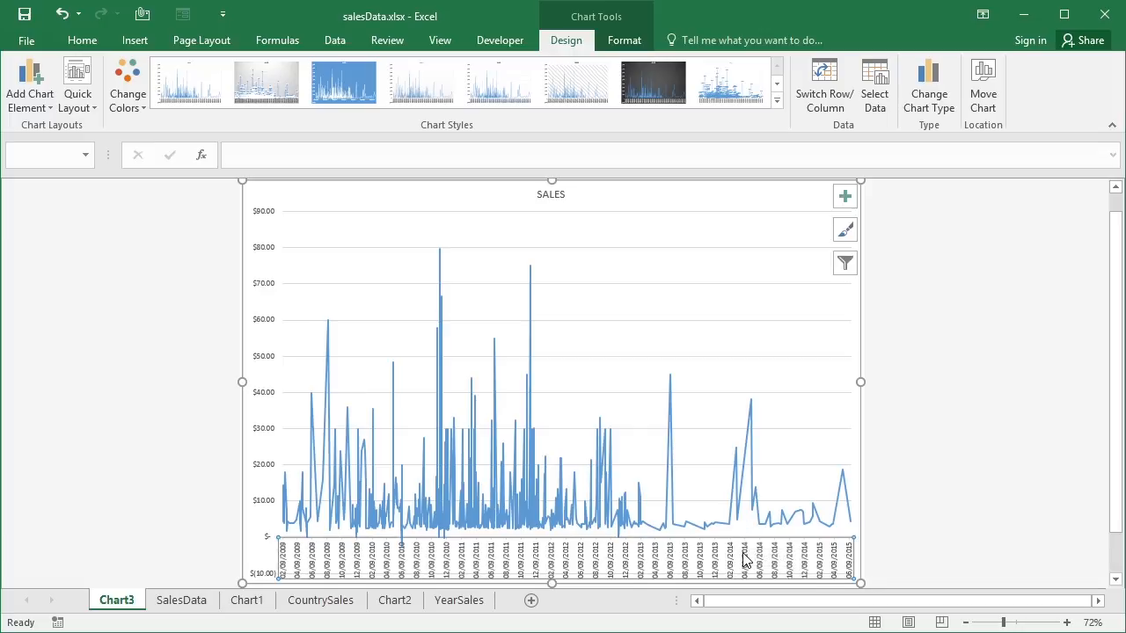
double_click(745, 558)
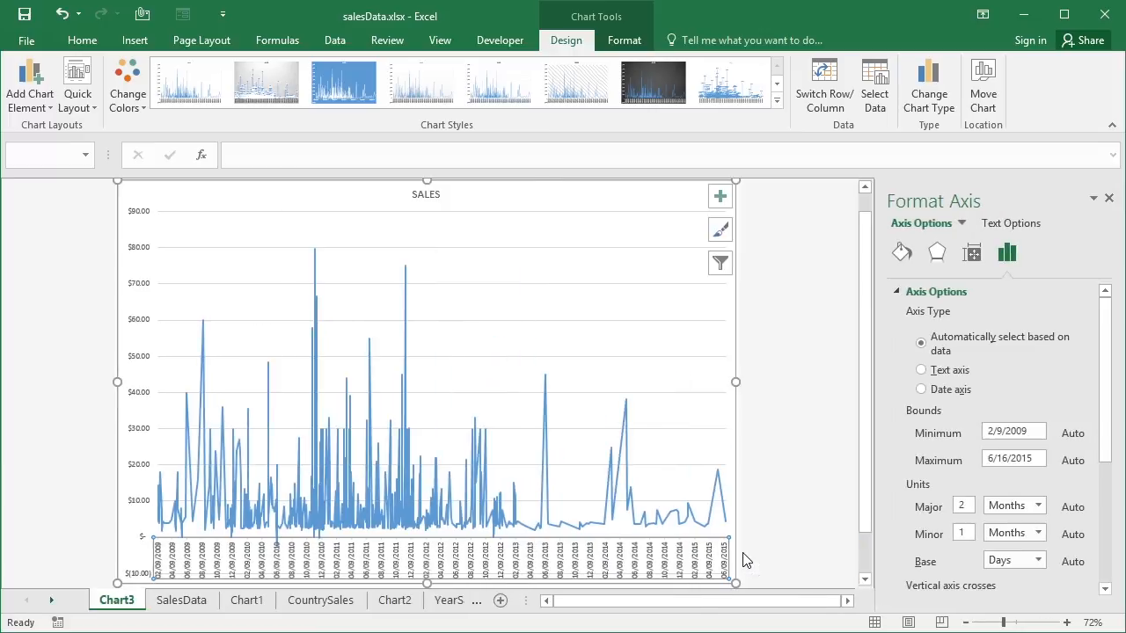
left_click(921, 390)
left_click_drag(1106, 462, 1106, 497)
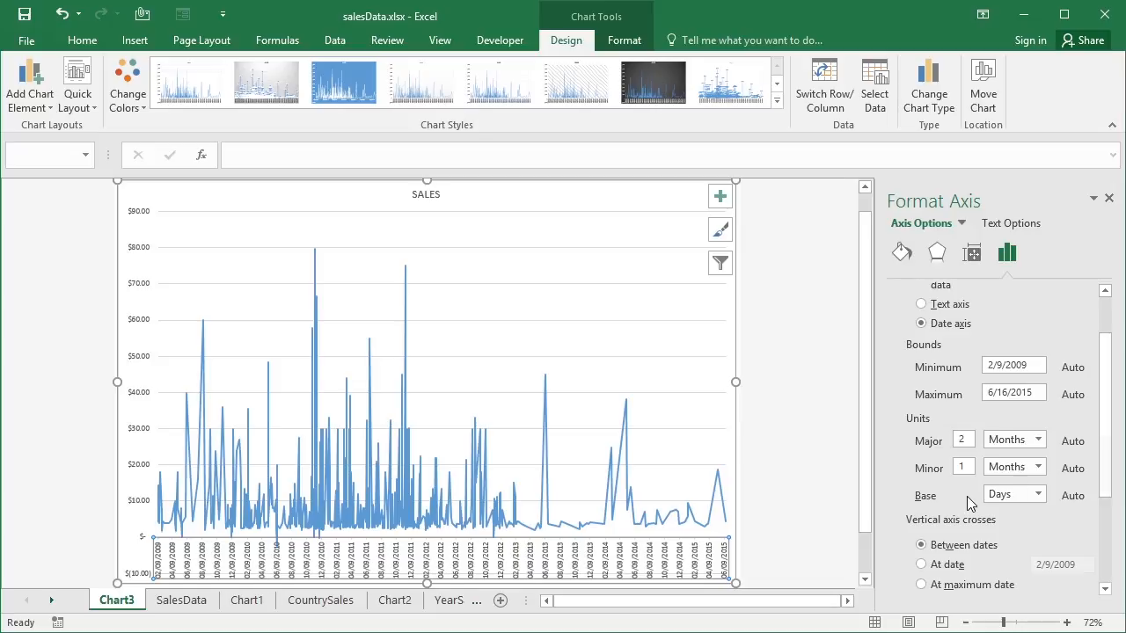
left_click(1038, 495)
left_click(1025, 530)
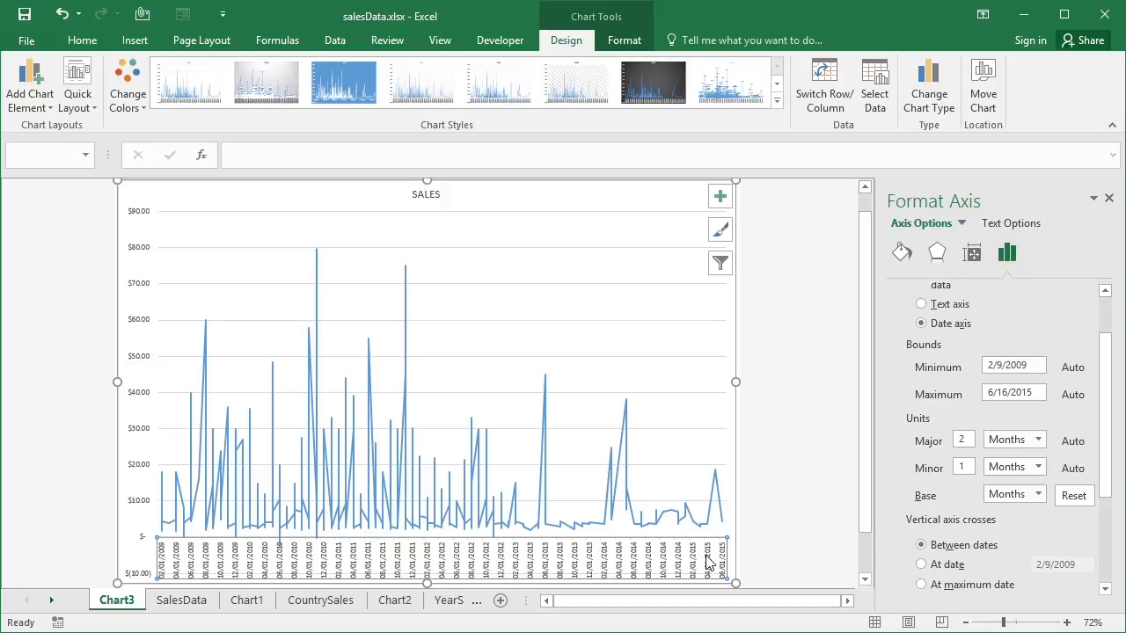
Step: Apply the custom number format code mmm yyyy to the horizontal date axis labels of the Chart3 line chart
left_click_drag(1108, 491, 1106, 580)
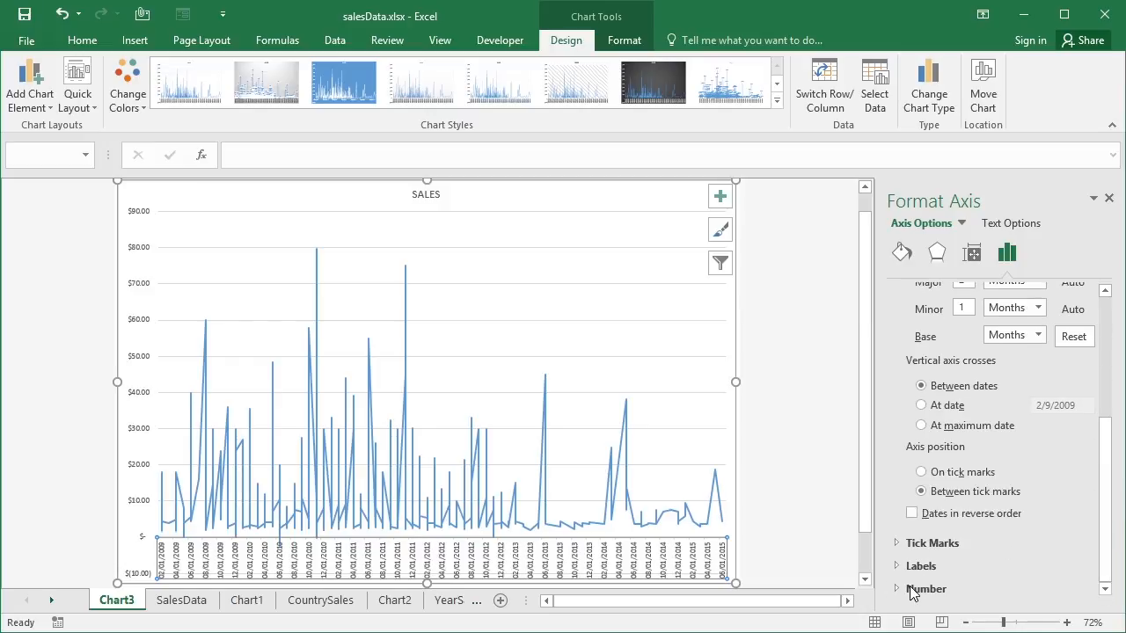
left_click(1013, 588)
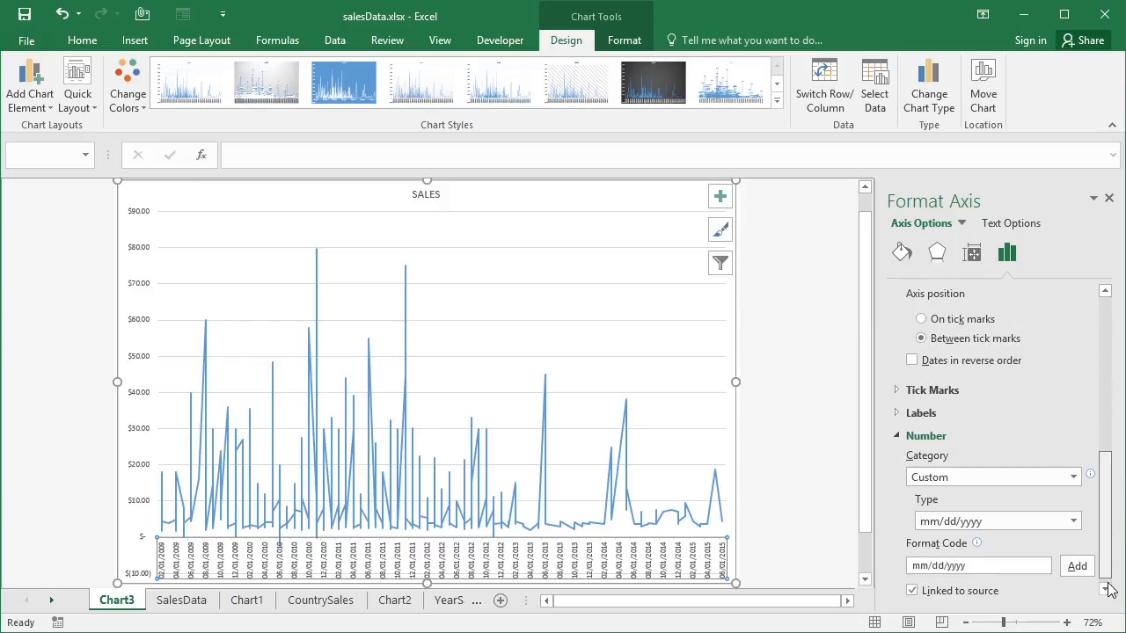
double_click(940, 557)
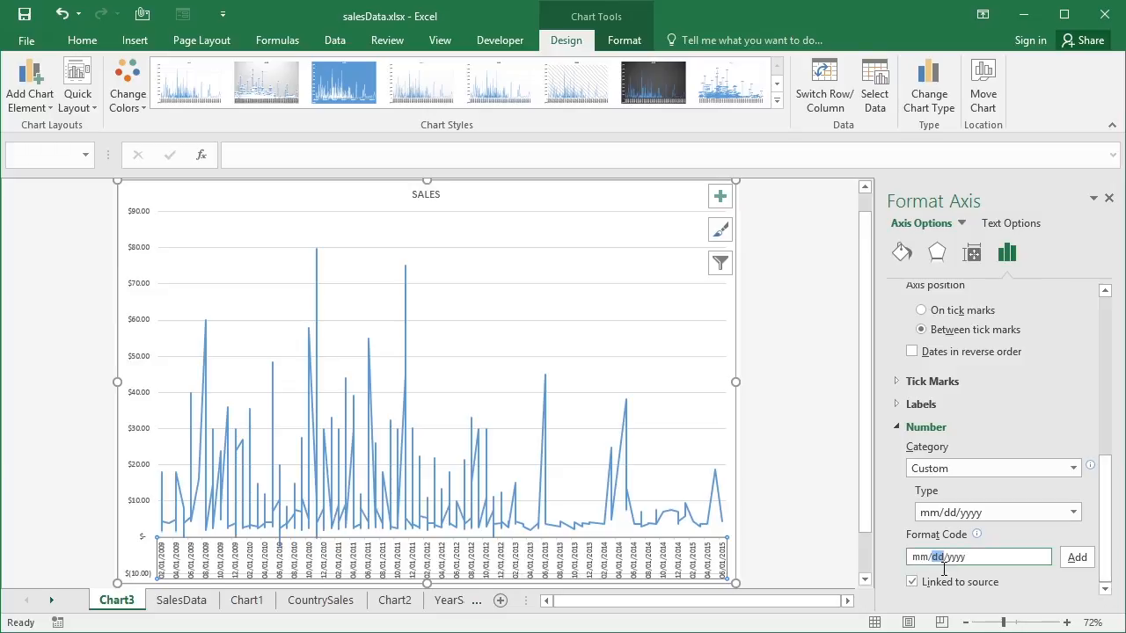
key("Delete")
key("Delete")
type("m")
key("Delete")
left_click(1080, 560)
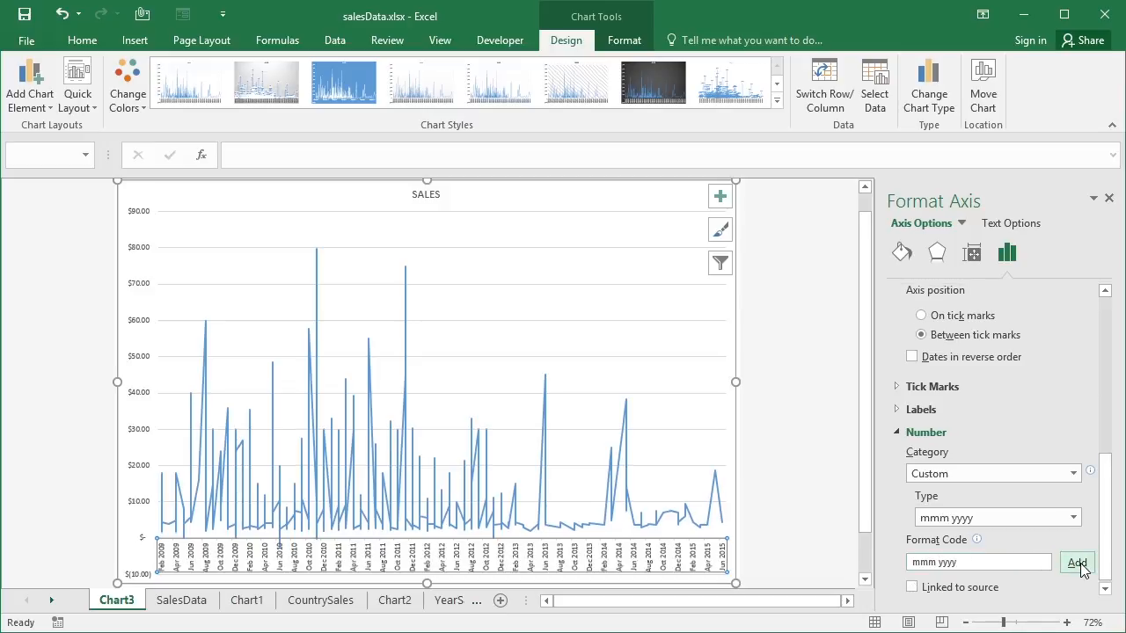